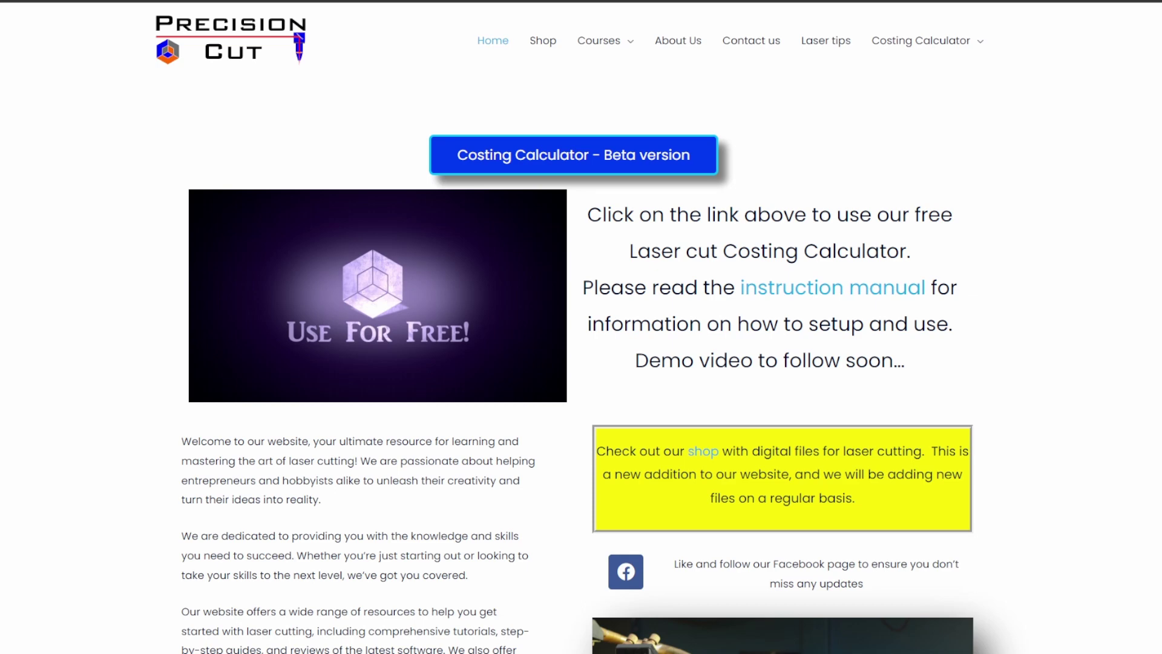
# Open the beta version of the Costing Calculator and check it for updates
pyautogui.click(561, 161)
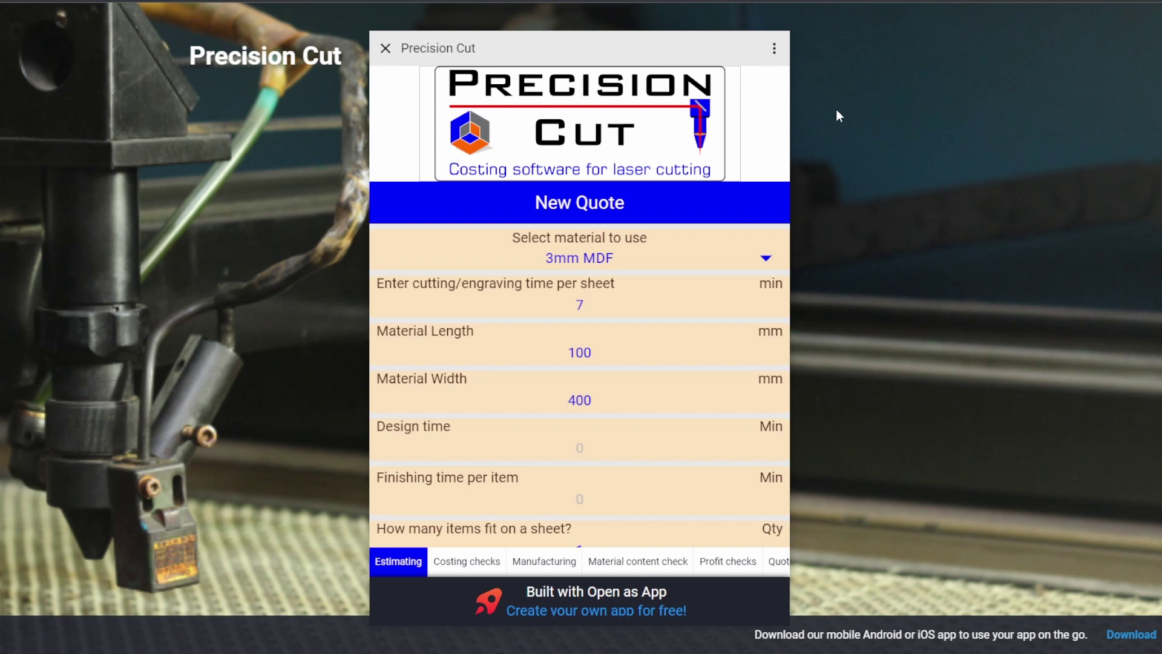
pyautogui.click(774, 50)
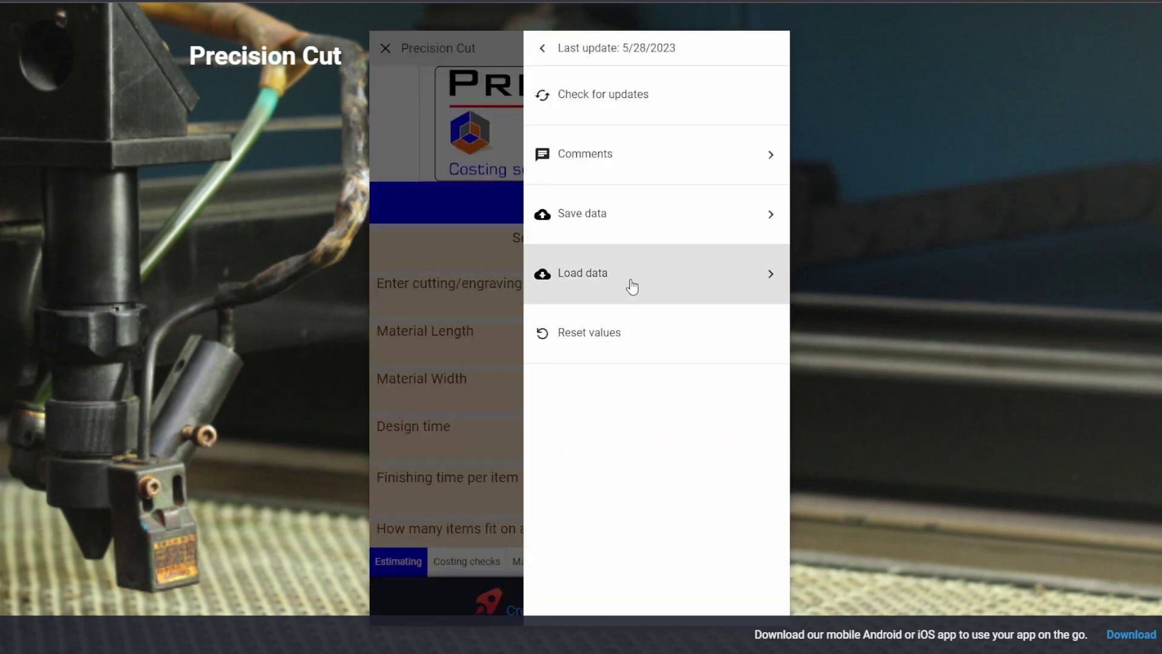
pyautogui.click(620, 102)
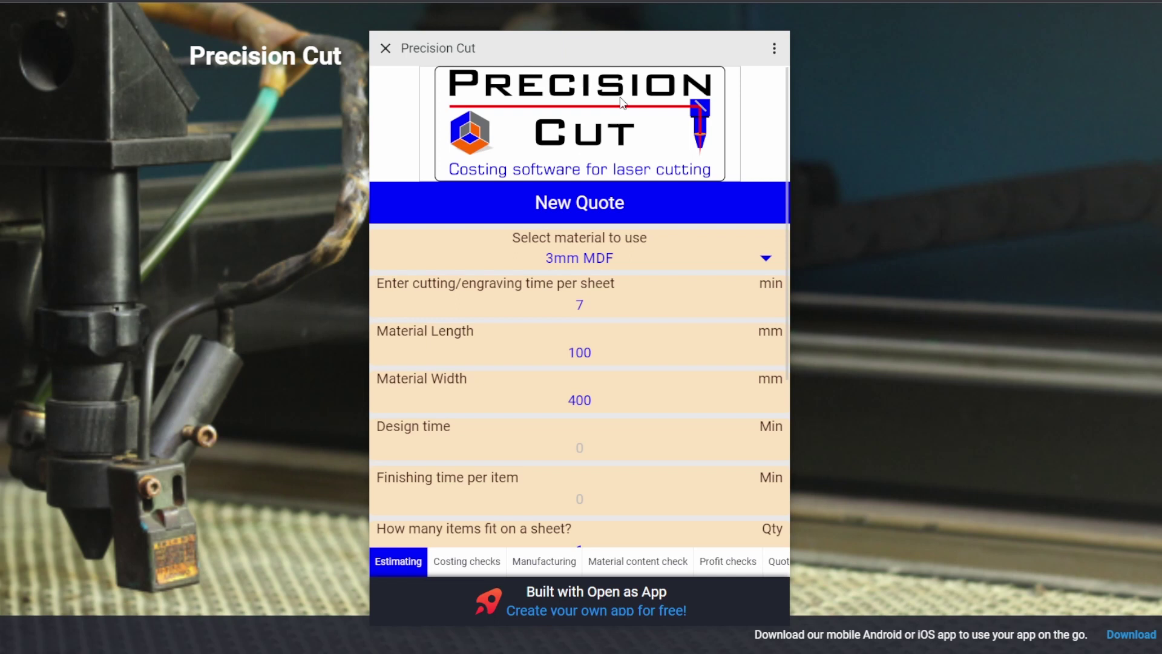
# Reset the calculator's values
pyautogui.click(775, 52)
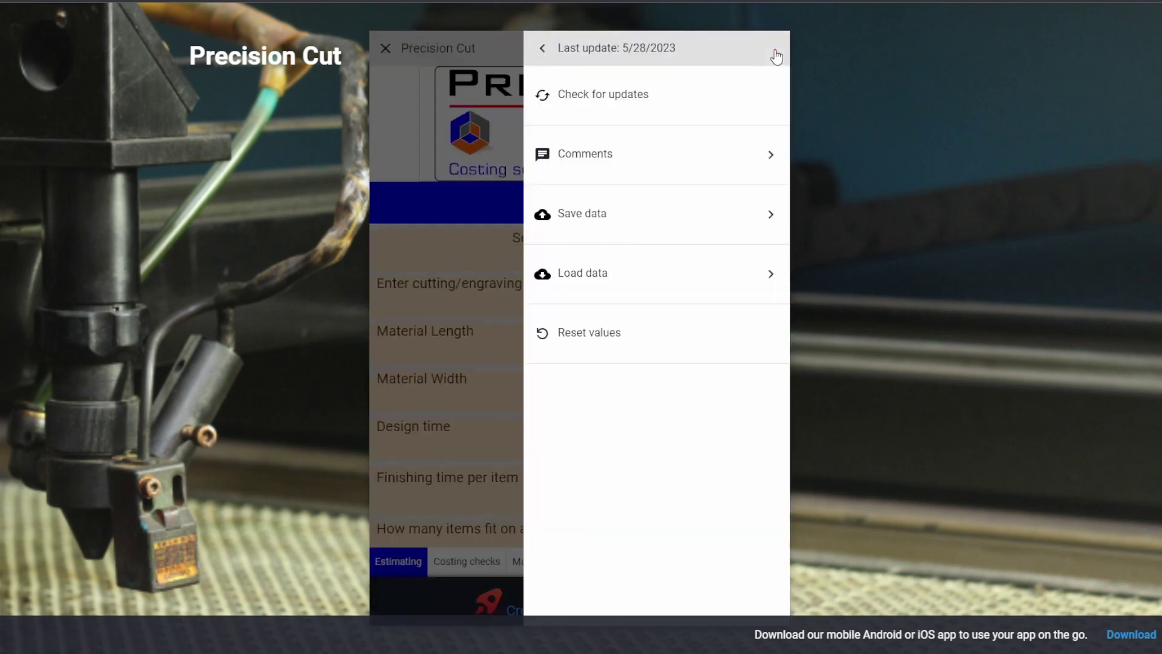
pyautogui.click(607, 343)
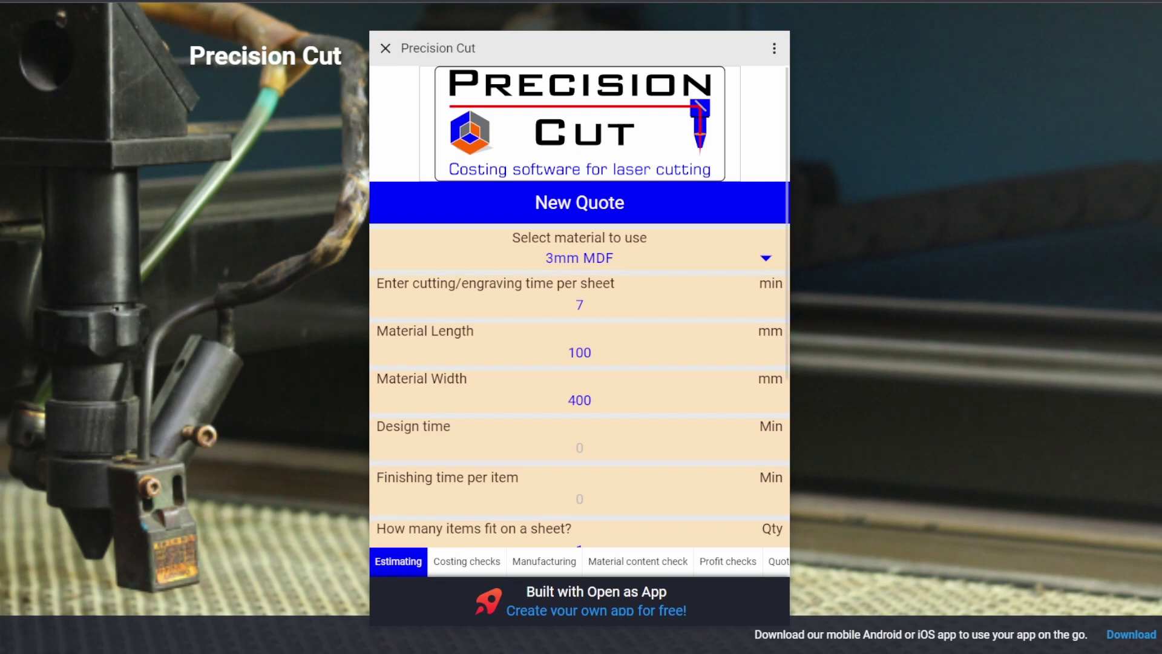
# In the cost setups, set the laser cost per minute to 3, design cost per minute to 3 and finishing cost per minute to 1
pyautogui.click(782, 561)
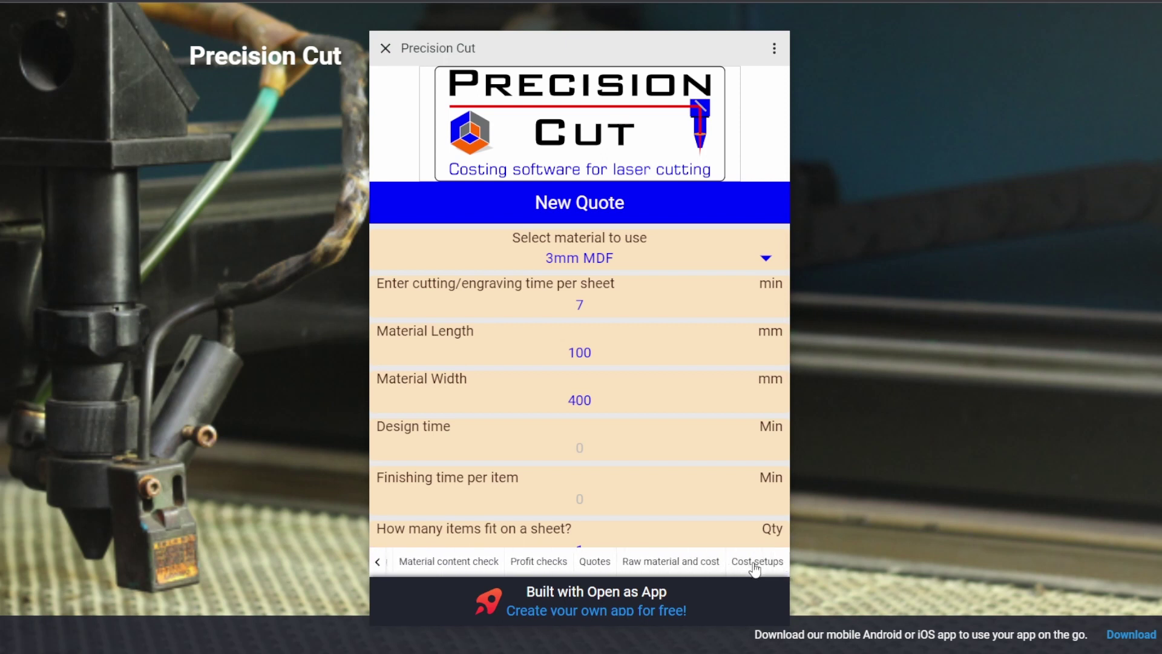
pyautogui.click(755, 563)
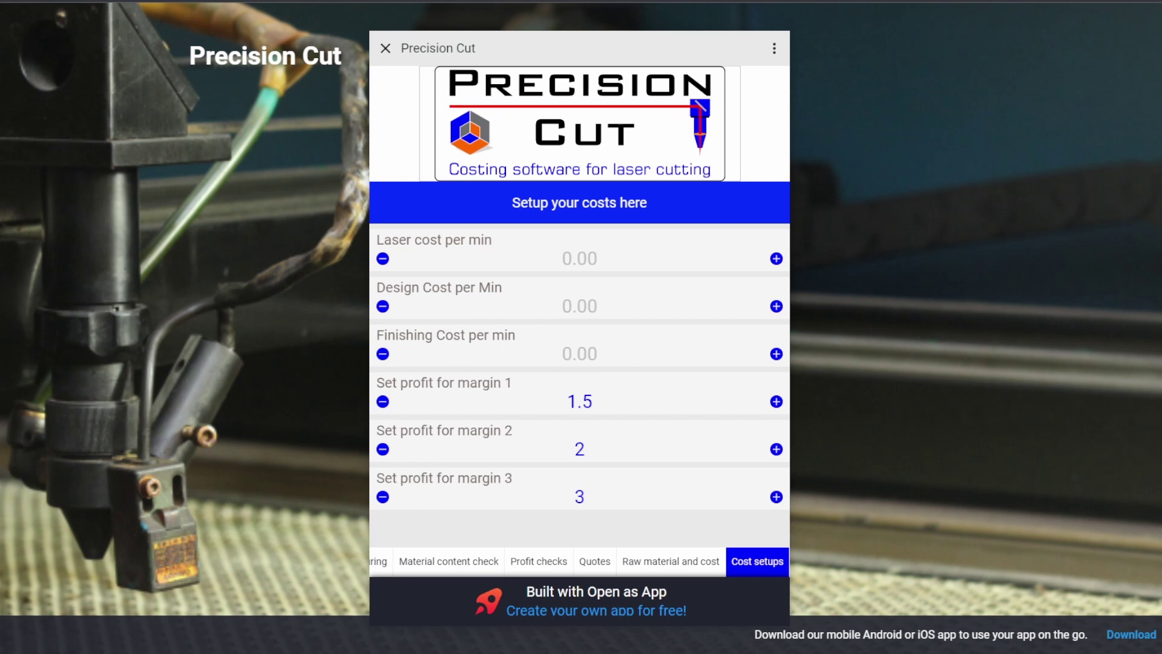
pyautogui.click(583, 263)
pyautogui.write('3')
pyautogui.click(581, 311)
pyautogui.write('3')
pyautogui.click(581, 362)
pyautogui.write('1')
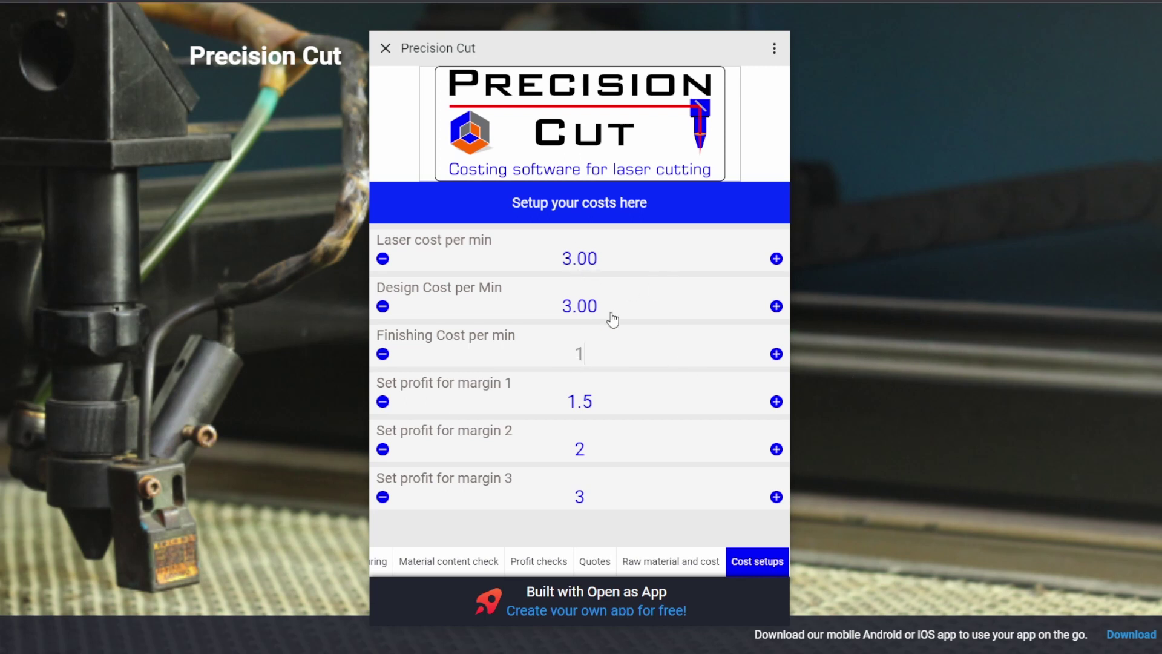
pyautogui.press('Return')
# Rename the first raw material's reference to 3mm Plywood
pyautogui.click(676, 563)
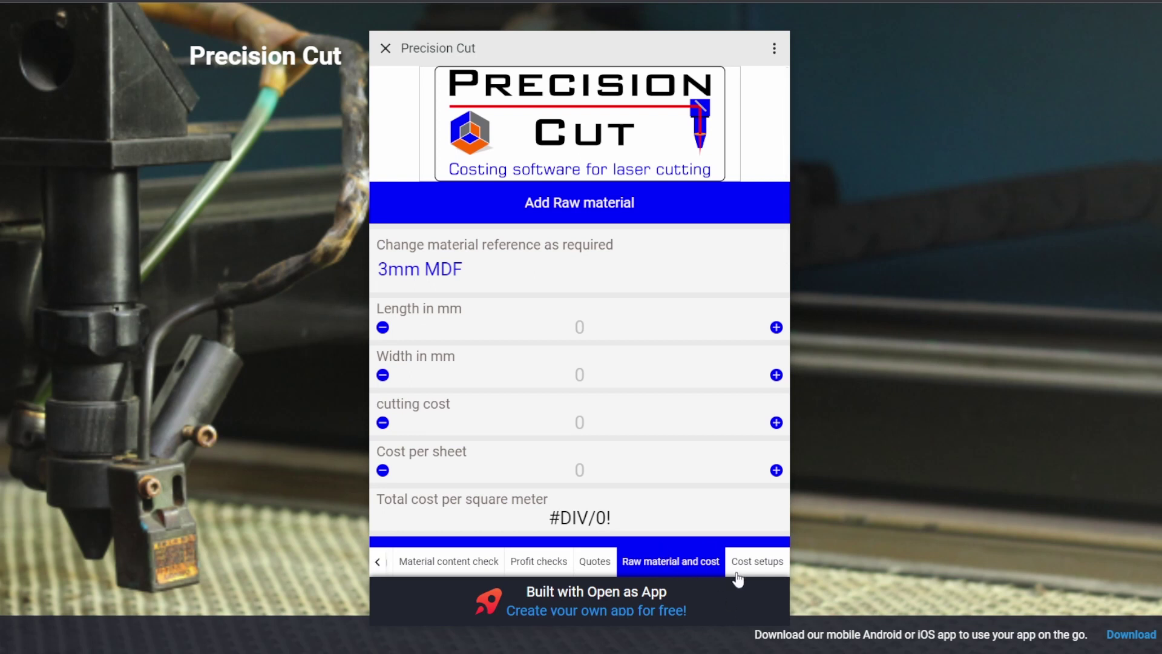
pyautogui.scroll(-3, 579, 303)
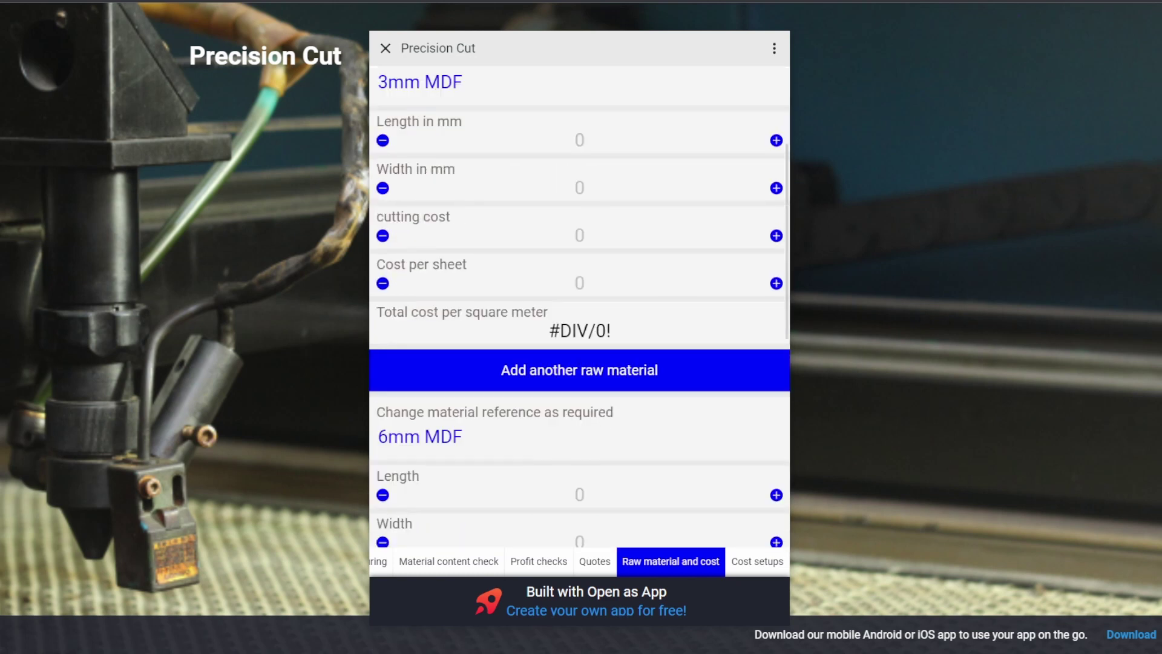
pyautogui.scroll(3, 579, 303)
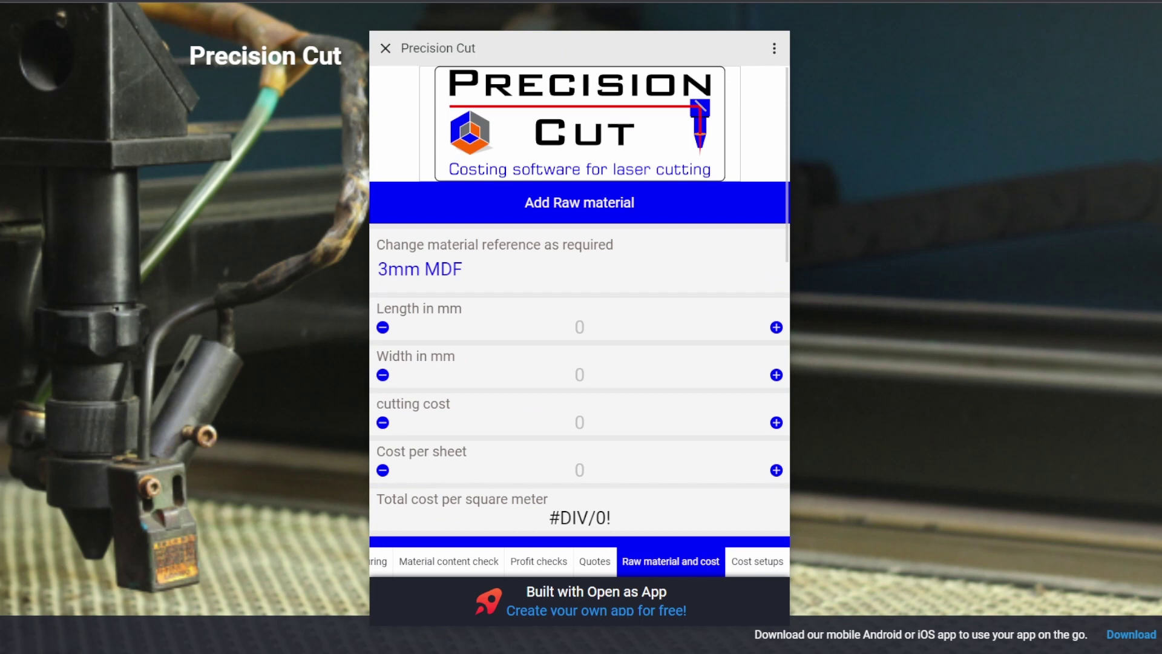
pyautogui.click(449, 275)
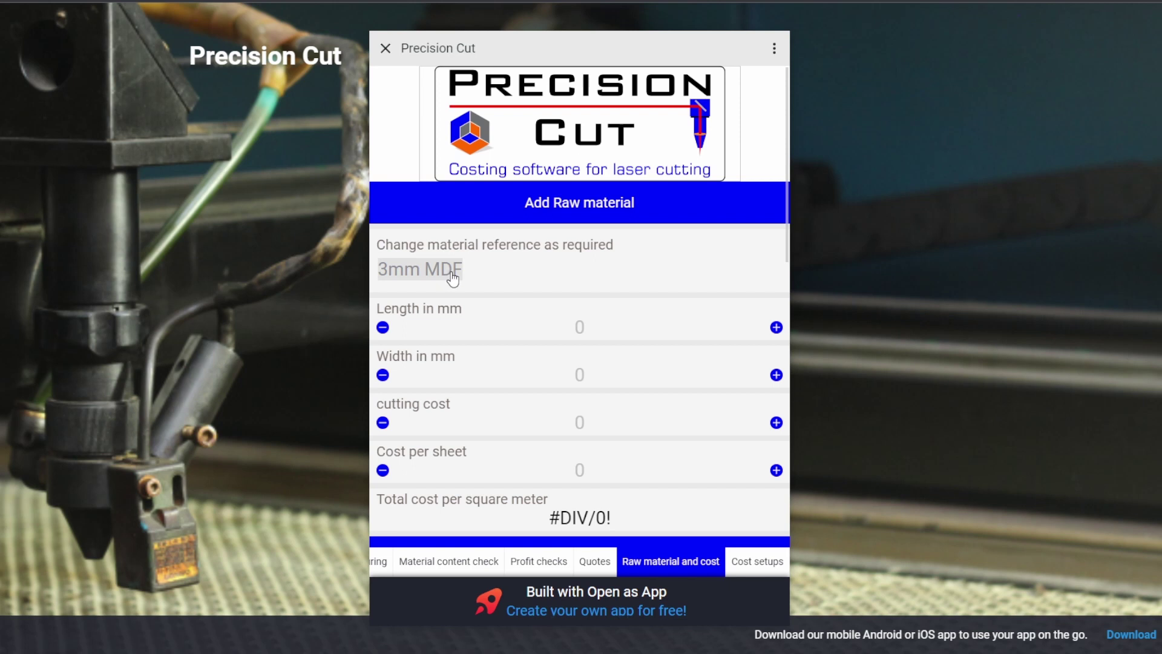
pyautogui.write('3')
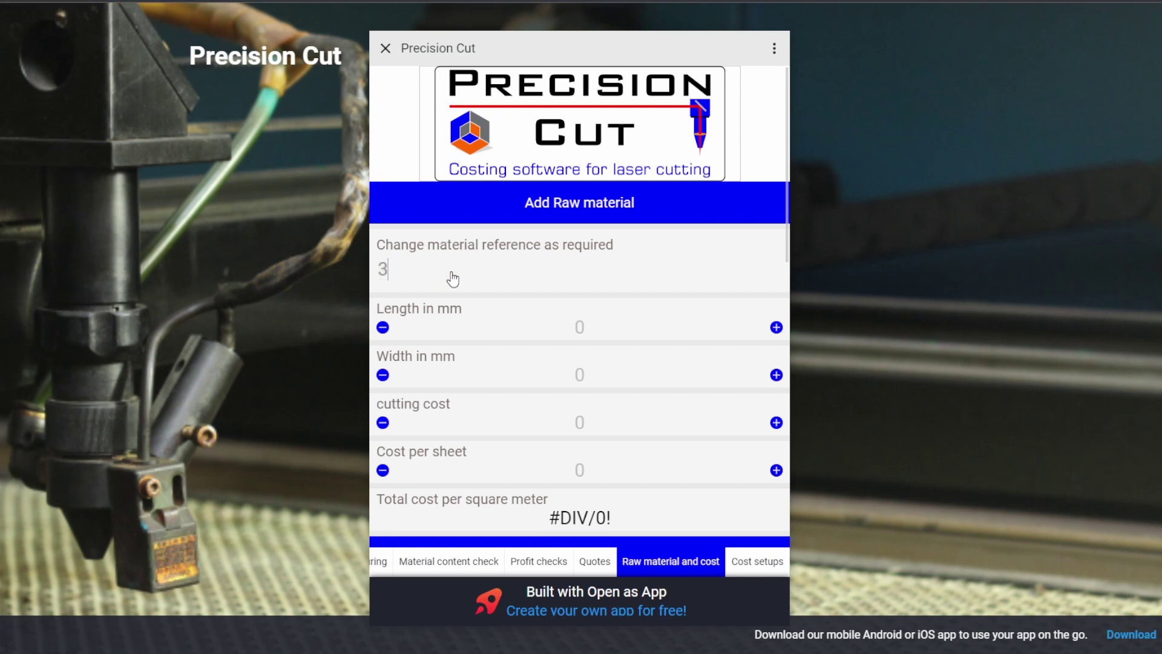
pyautogui.write('mm Plywood')
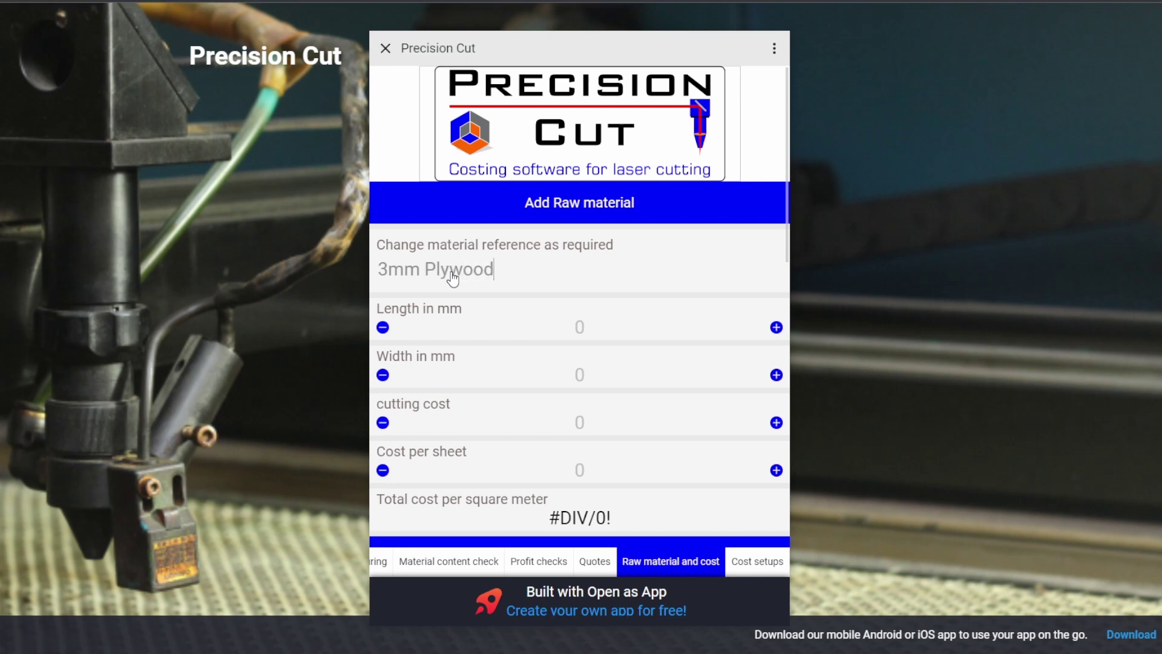
pyautogui.click(626, 274)
# Set the 3mm Plywood sheet's length to 2750 mm and width to 1830 mm
pyautogui.click(581, 327)
pyautogui.write('2750')
pyautogui.click(580, 376)
pyautogui.write('1830')
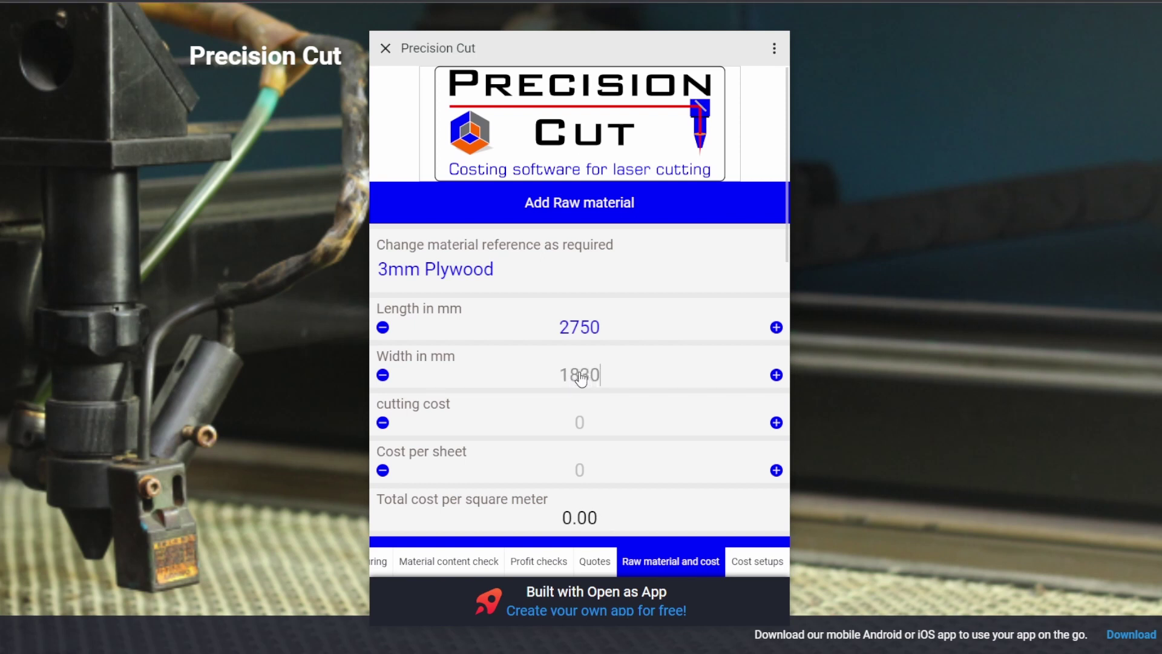
# Set the 3mm Plywood's cutting cost to 75 and its cost per sheet to 400
pyautogui.click(580, 422)
pyautogui.write('75')
pyautogui.click(579, 470)
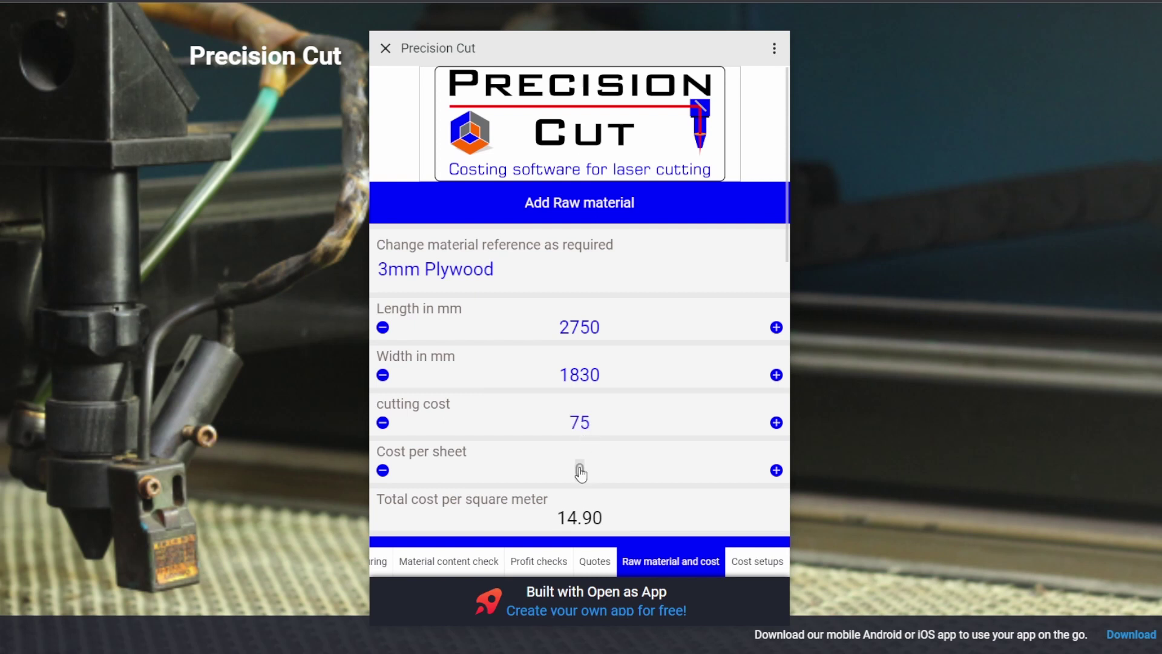
pyautogui.write('400')
pyautogui.click(885, 458)
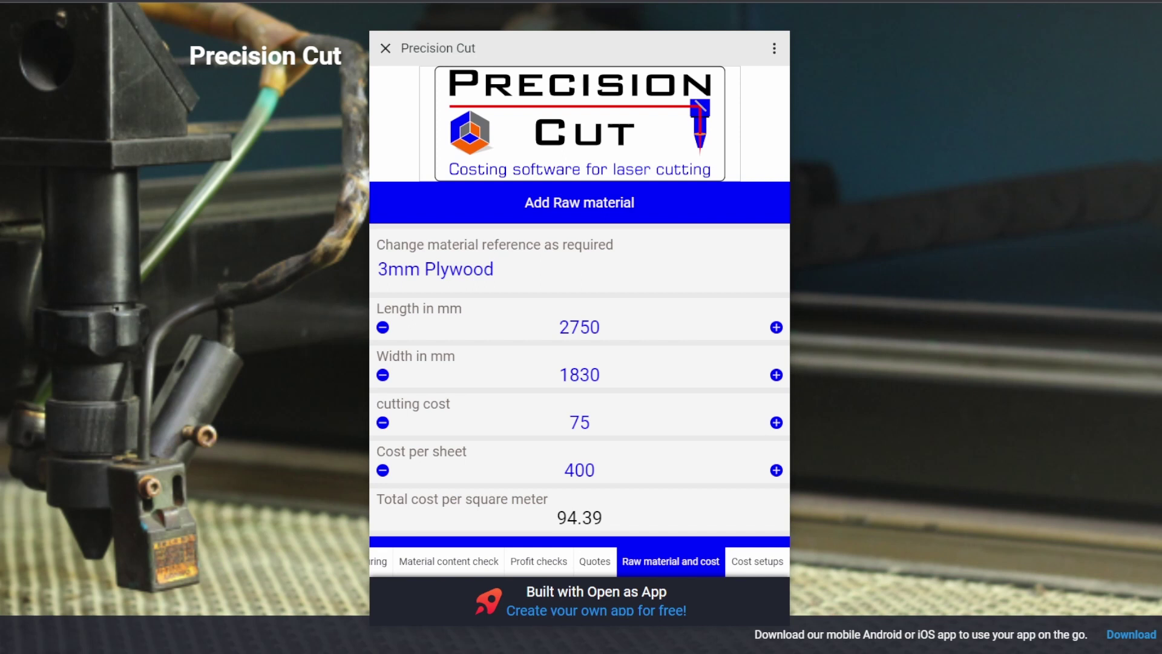
# Set the 6mm MDF sheet's length to 2750 and width to 1830
pyautogui.scroll(-6, 579, 302)
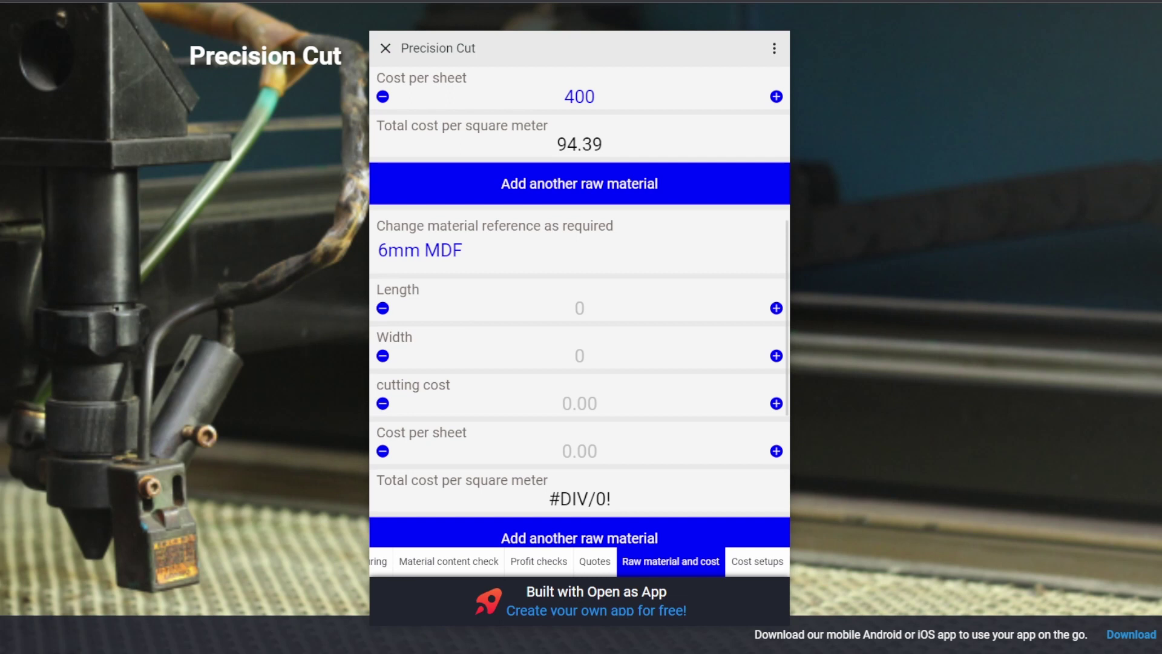
pyautogui.click(579, 310)
pyautogui.write('2750')
pyautogui.click(581, 358)
pyautogui.write('1830')
# Set the 6mm MDF's cutting cost to 75 and its cost per sheet to 800
pyautogui.click(580, 403)
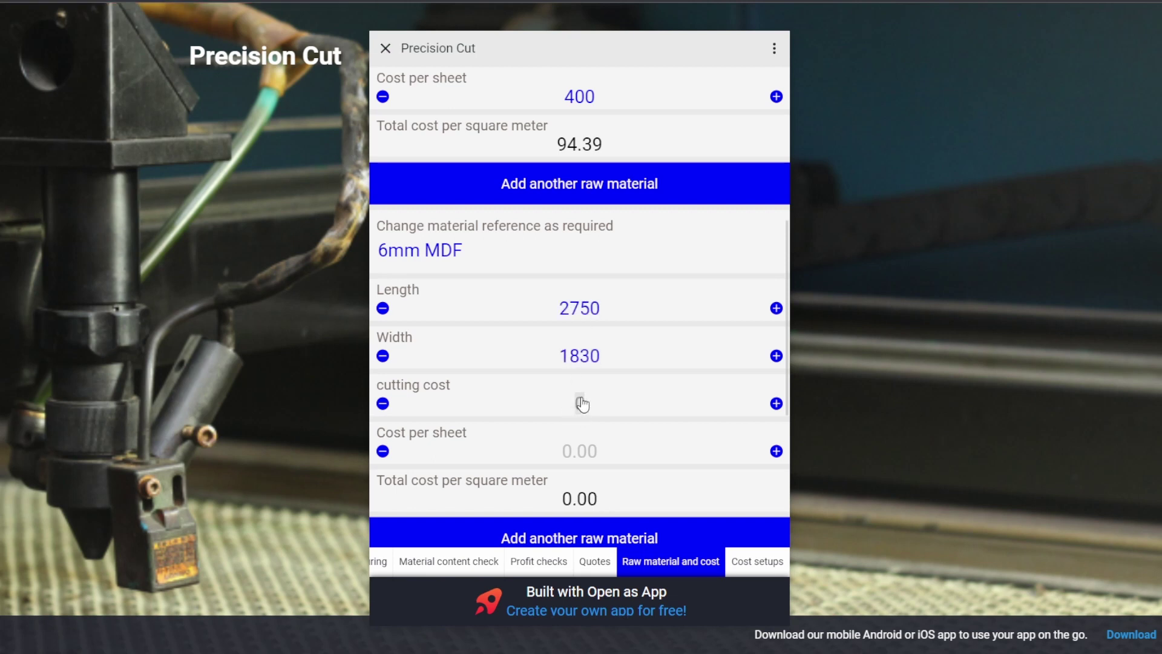
pyautogui.scroll(2, 582, 403)
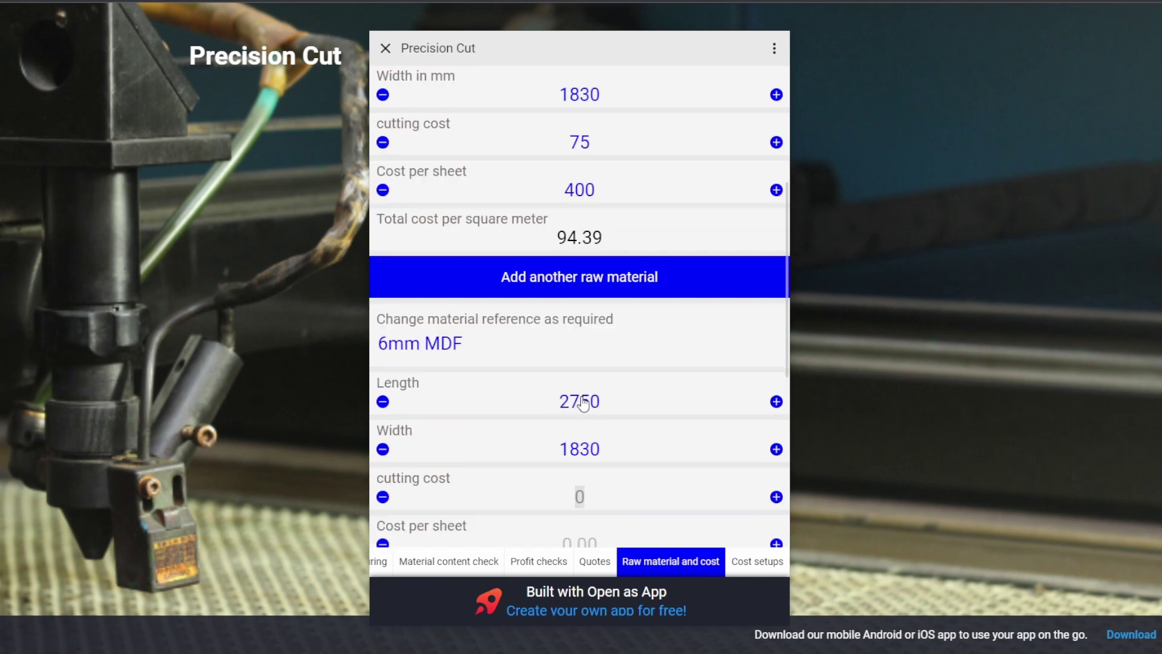
pyautogui.write('75')
pyautogui.scroll(-2, 618, 411)
pyautogui.click(580, 453)
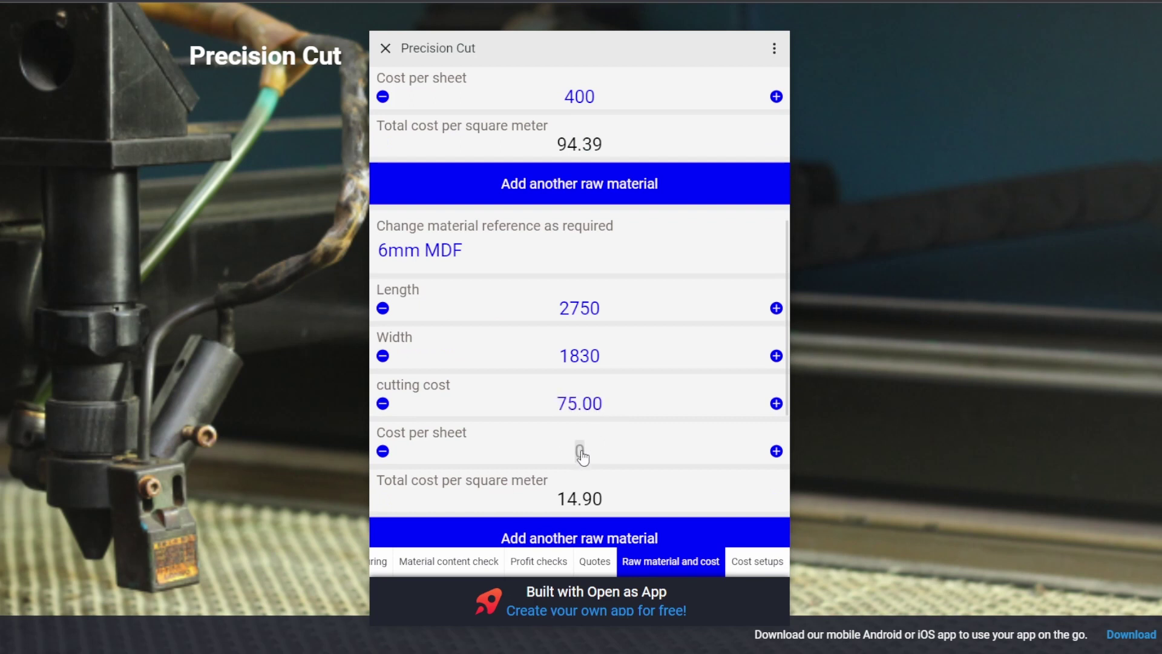
pyautogui.write('800')
pyautogui.click(795, 491)
pyautogui.scroll(-2, 579, 344)
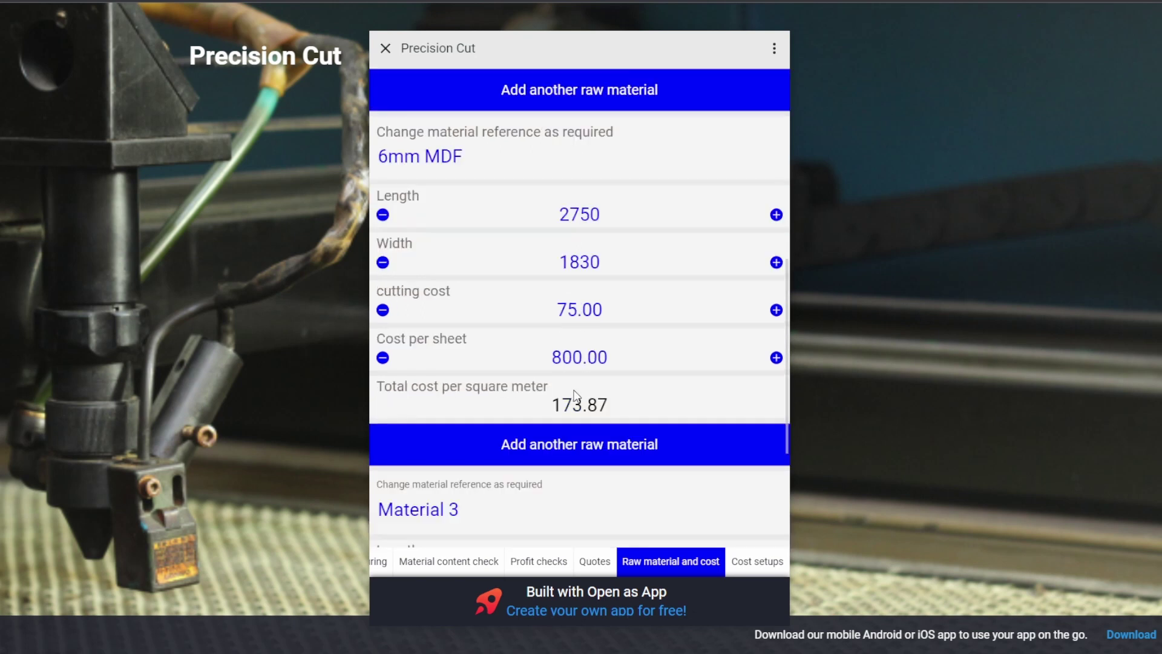
pyautogui.scroll(-5, 600, 332)
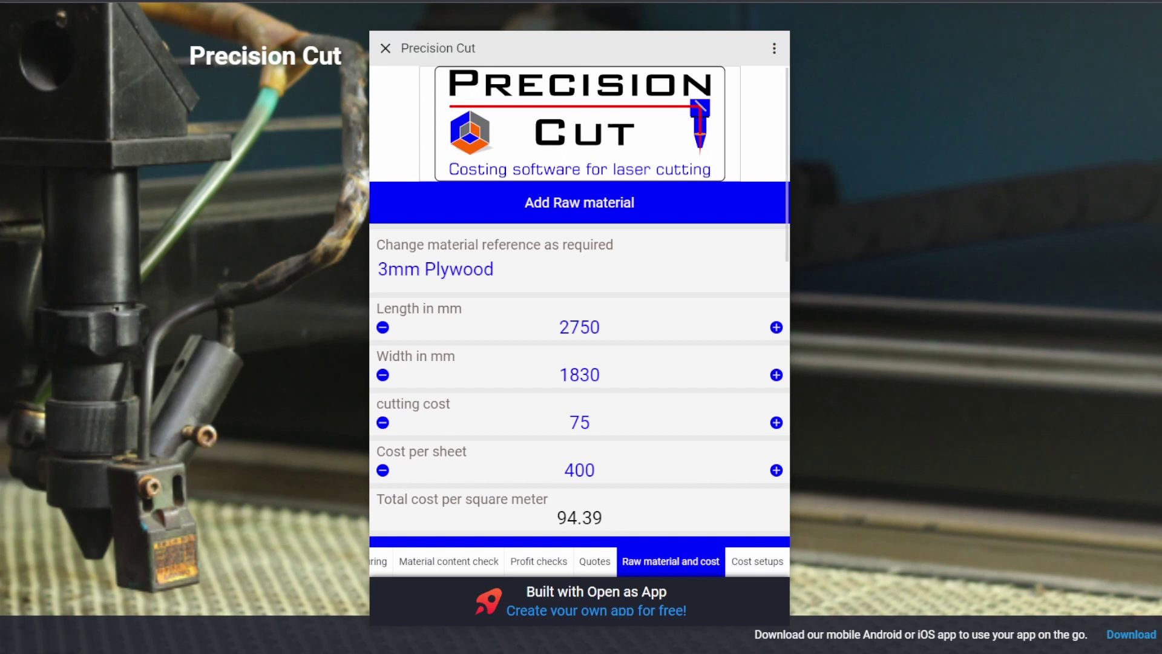
# Start saving the calculator data and sign in with a Google account, viewing the registration options on the way
pyautogui.click(774, 48)
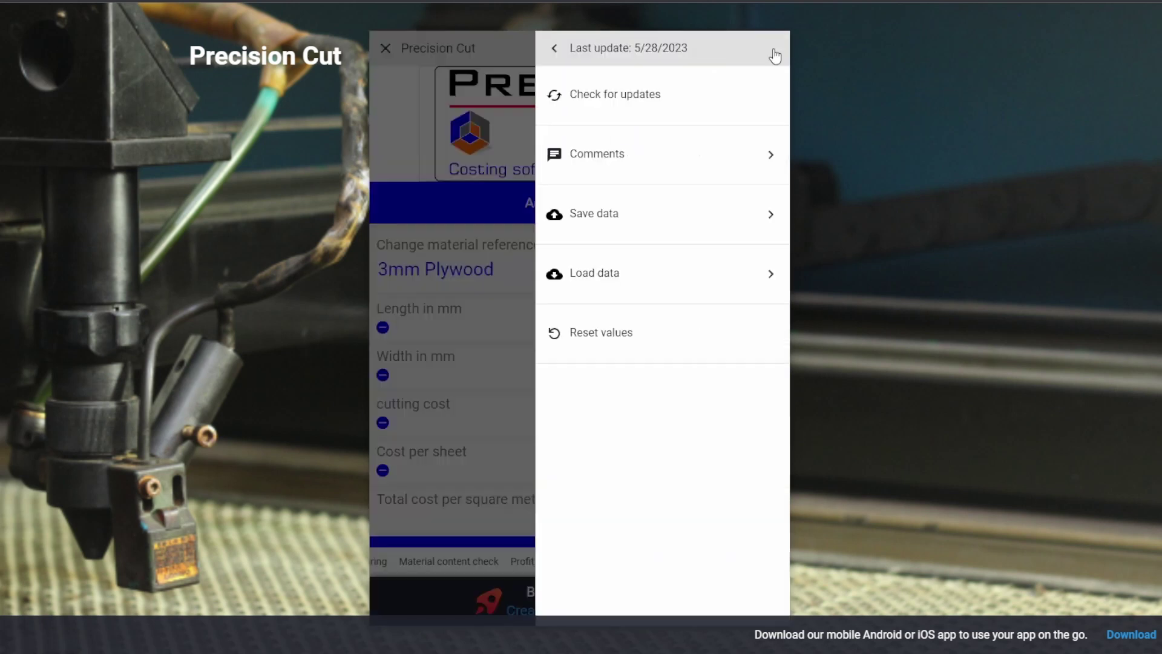
pyautogui.click(618, 219)
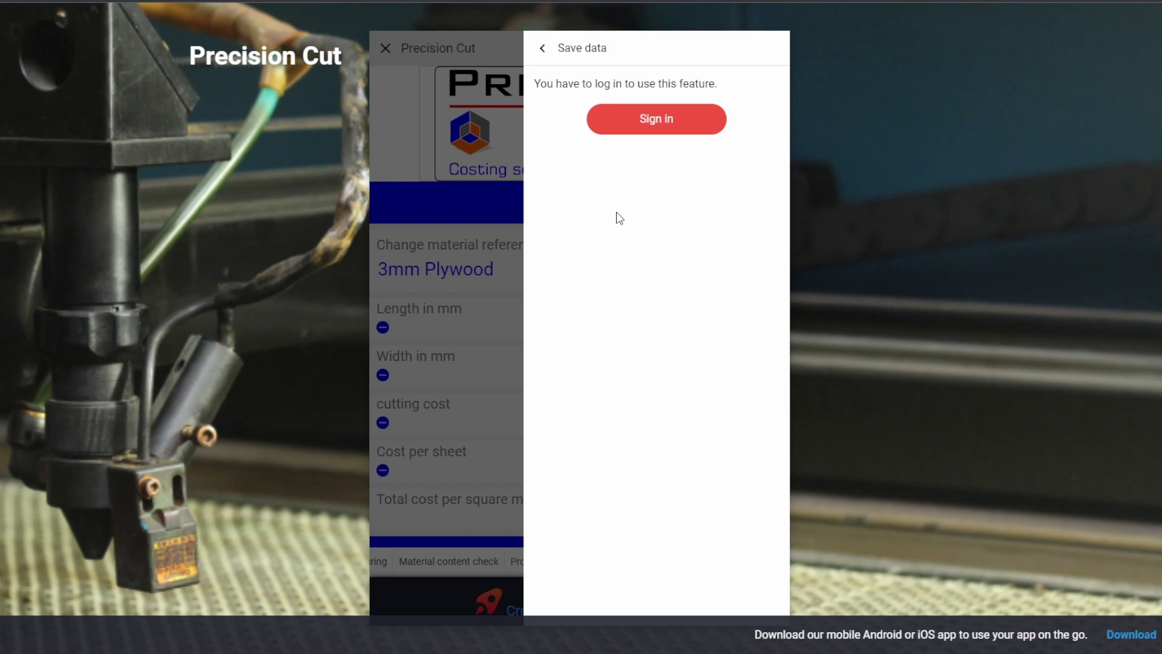
pyautogui.click(662, 119)
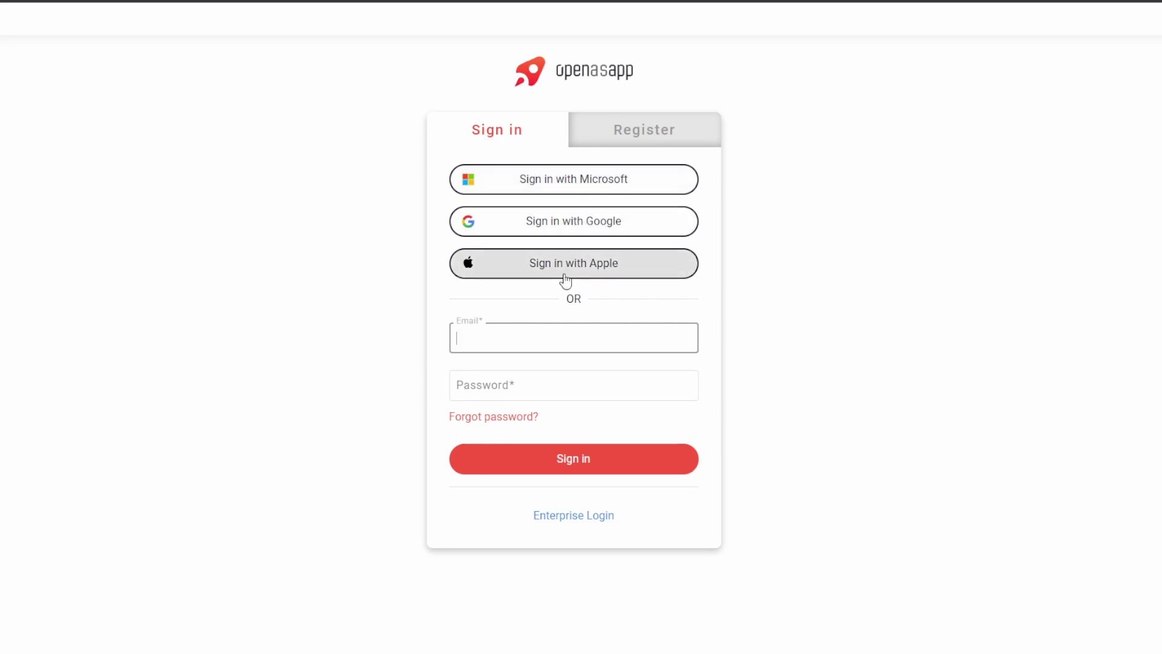
pyautogui.click(648, 135)
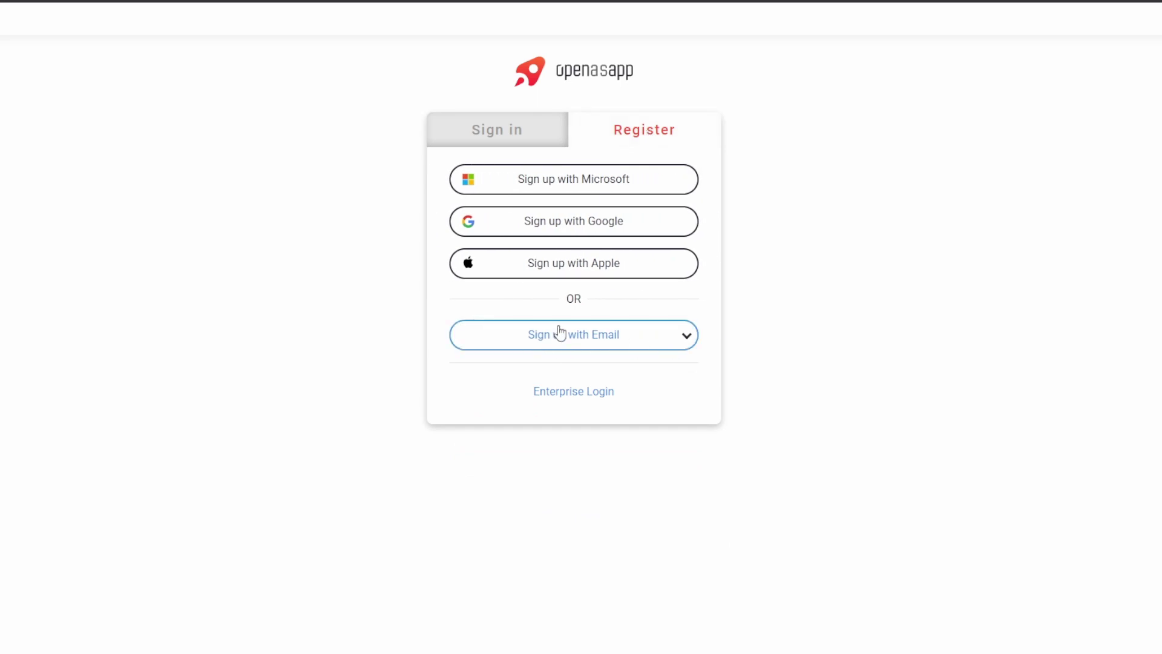
pyautogui.click(508, 133)
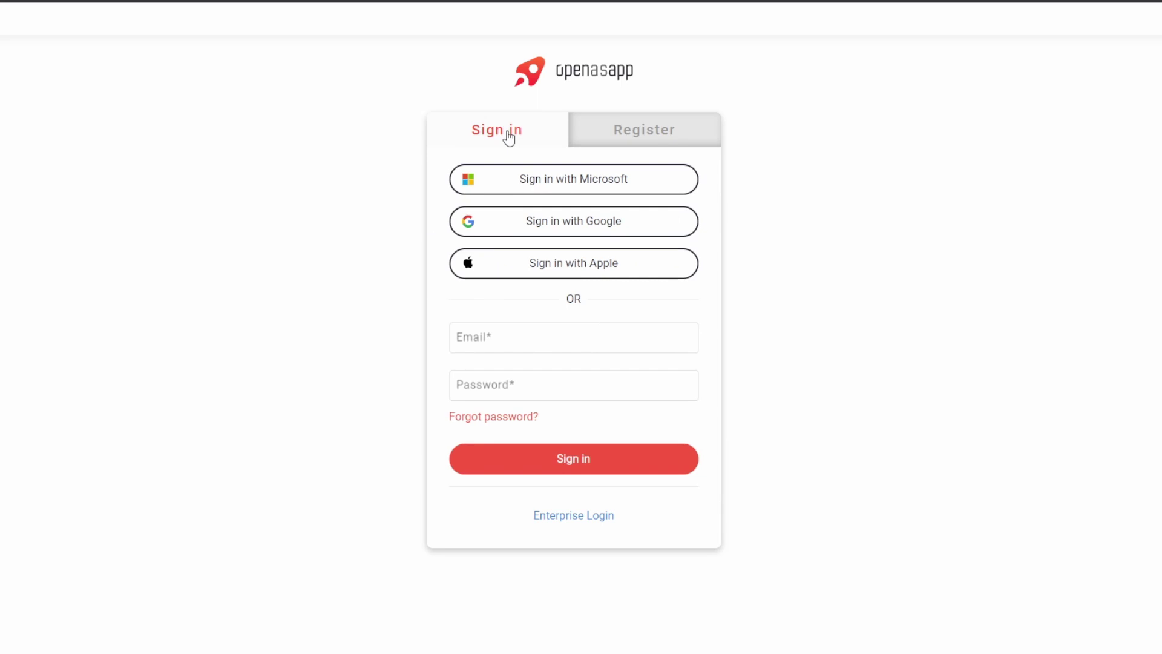
pyautogui.click(581, 228)
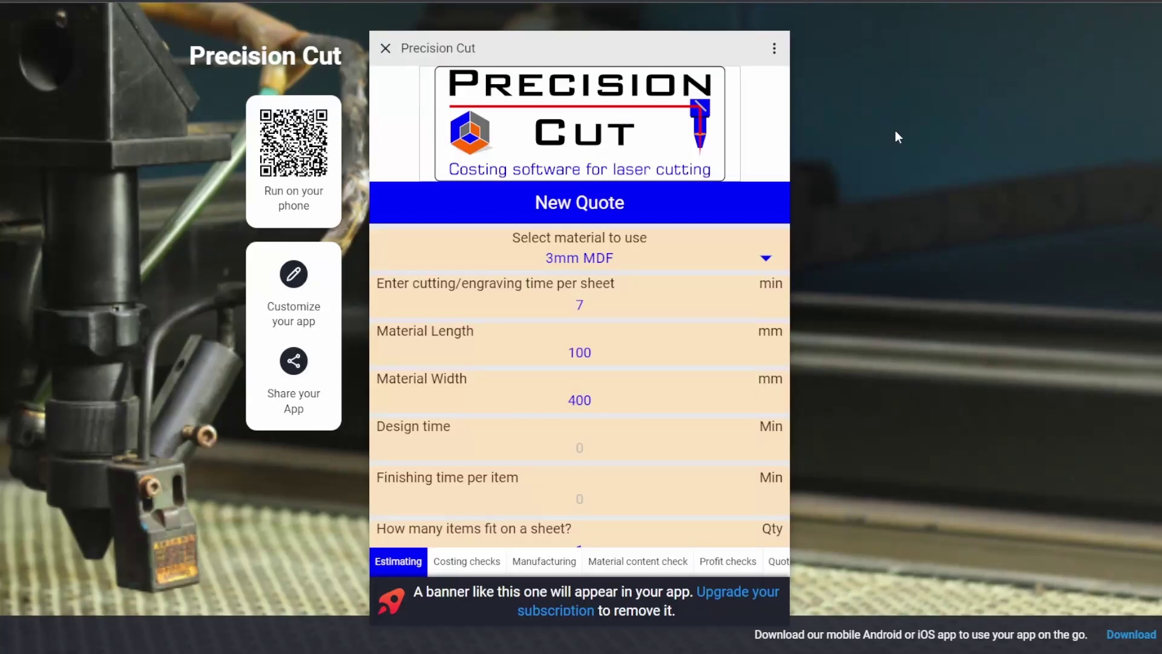
# Save the calculator data as a private entry titled "End user quoting" and return to the raw materials
pyautogui.click(775, 51)
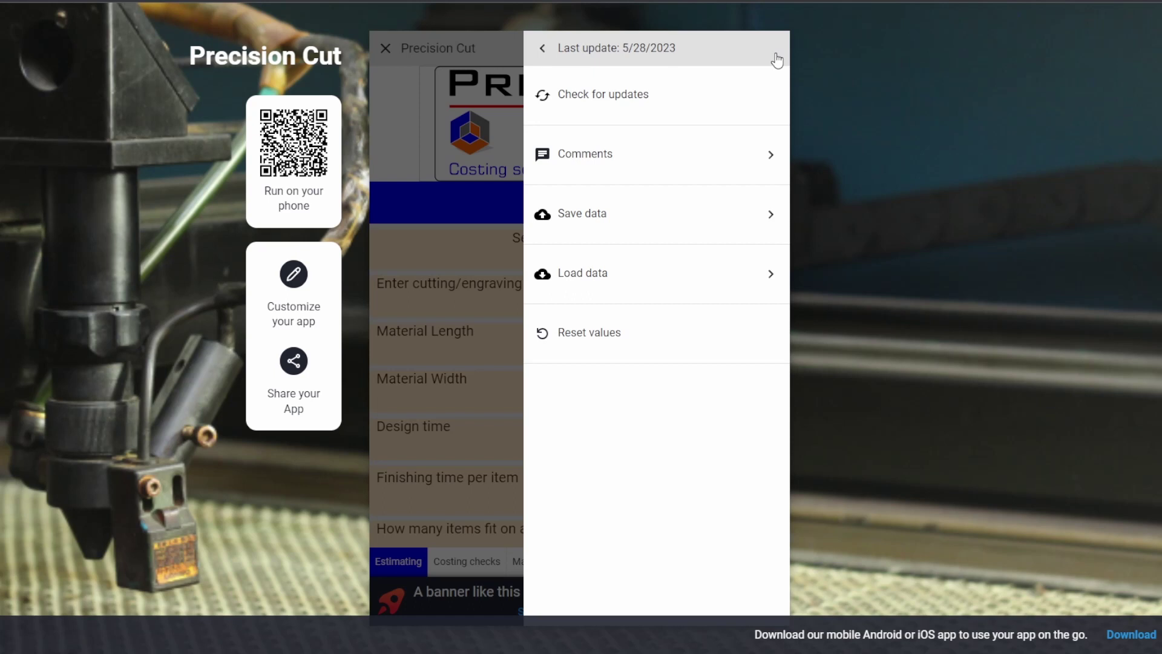
pyautogui.click(598, 218)
pyautogui.click(579, 102)
pyautogui.click(580, 101)
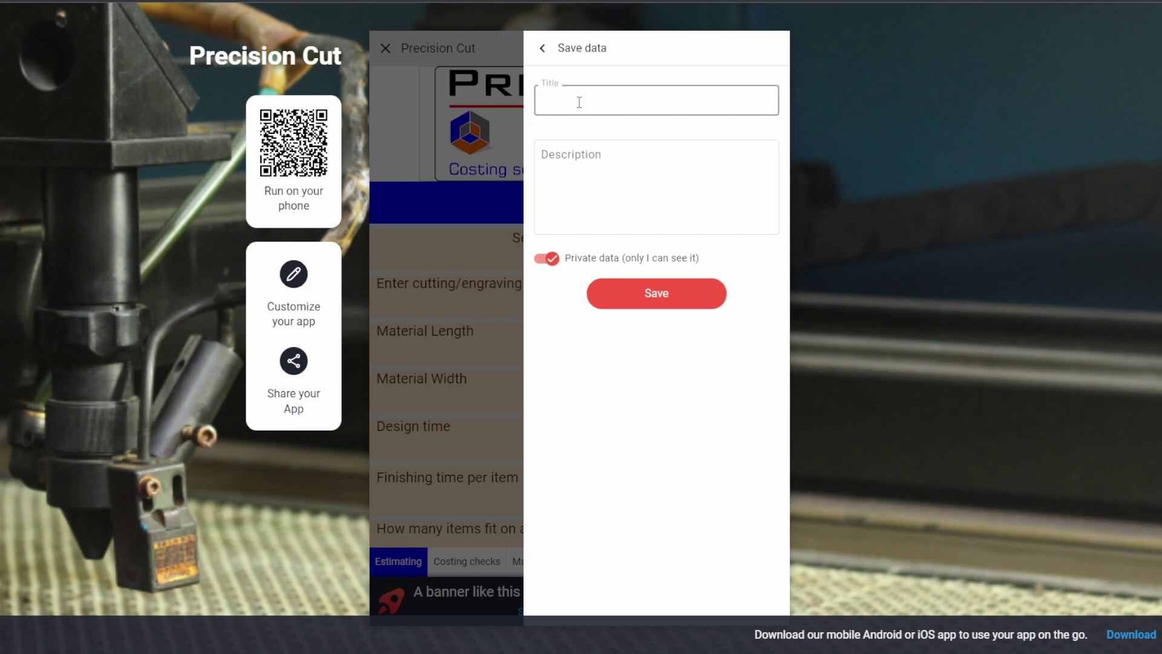
pyautogui.write('End user quoting')
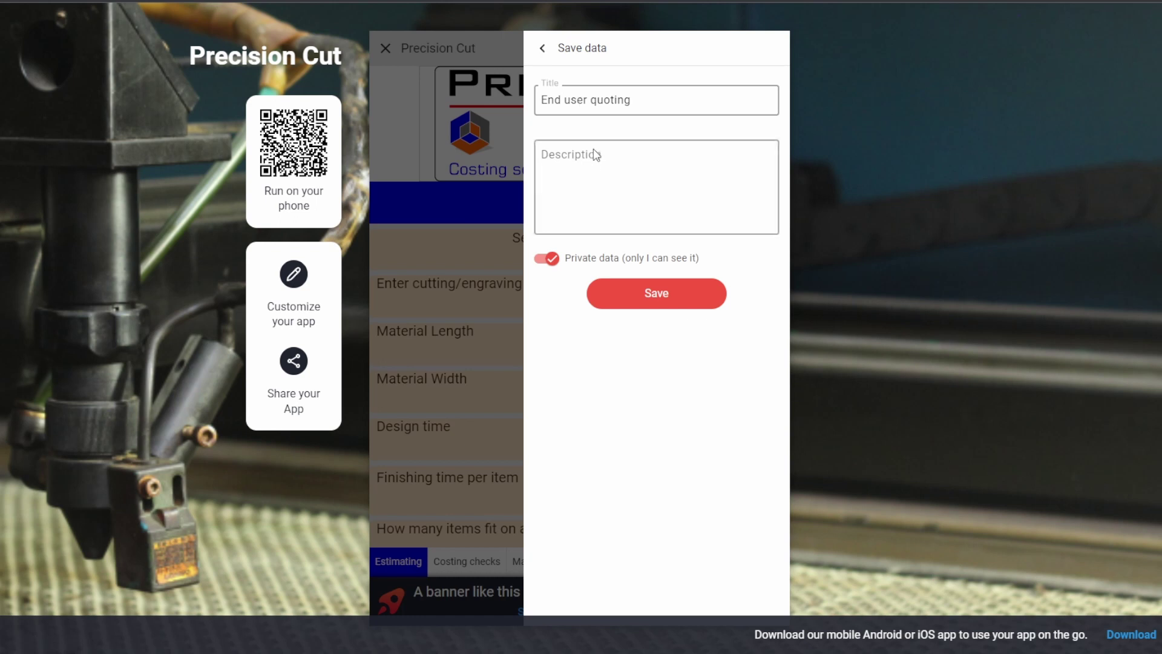
pyautogui.click(663, 300)
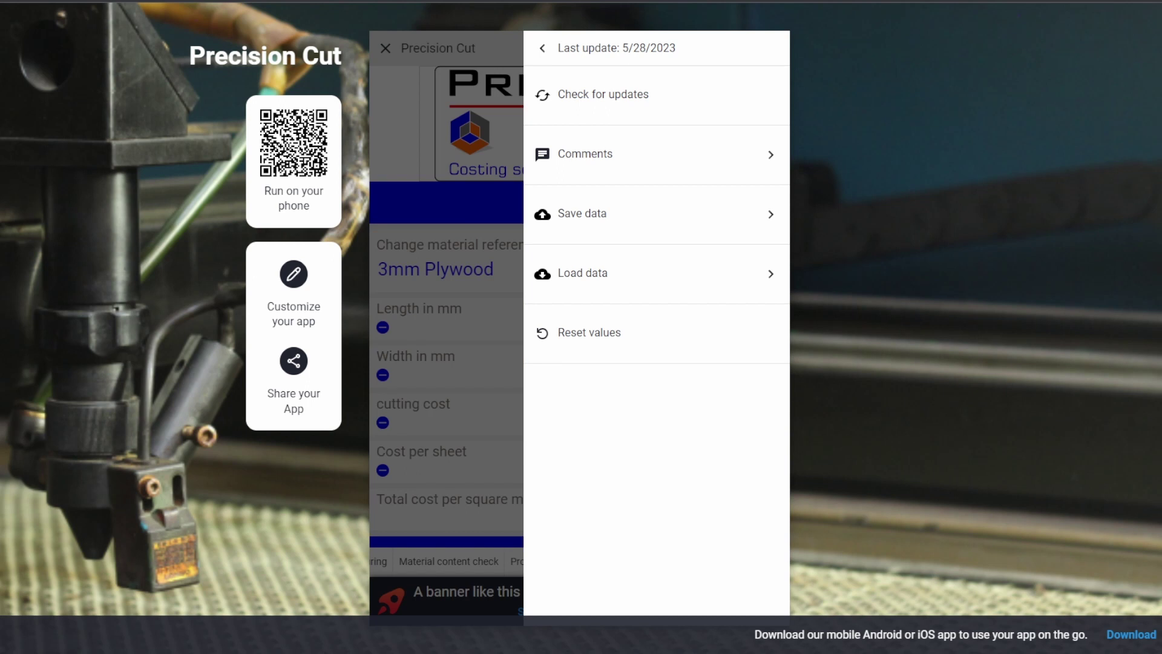
pyautogui.click(543, 48)
# Change the 3mm Plywood sheet's length to 20 and its width to 15
pyautogui.click(580, 330)
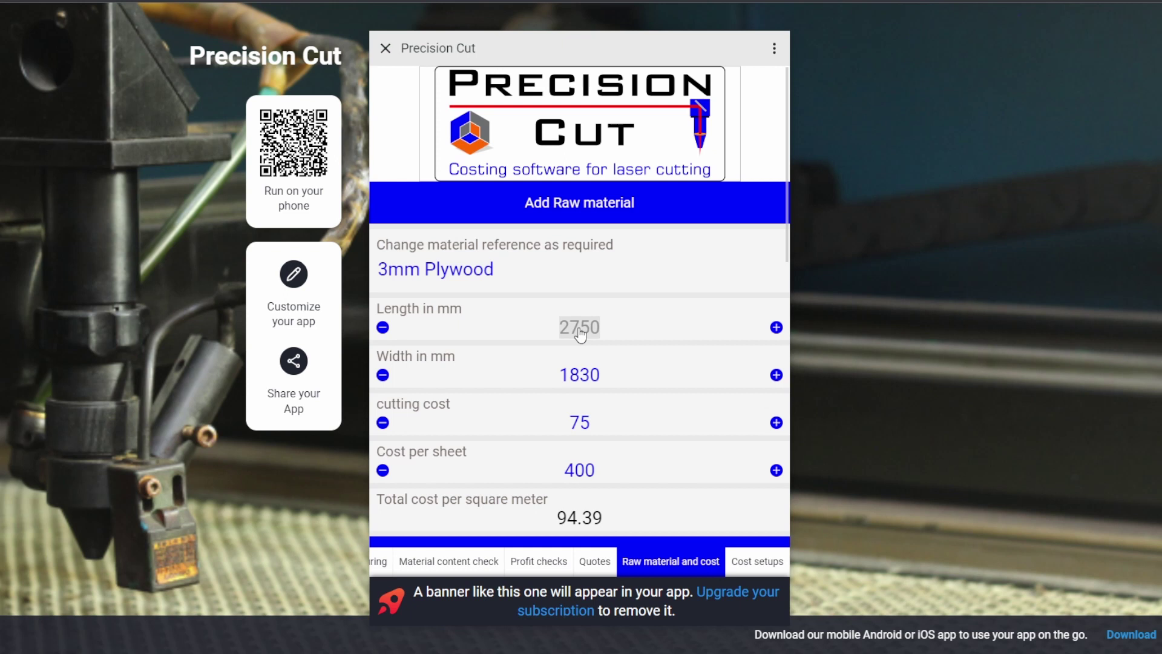
pyautogui.write('20')
pyautogui.click(587, 376)
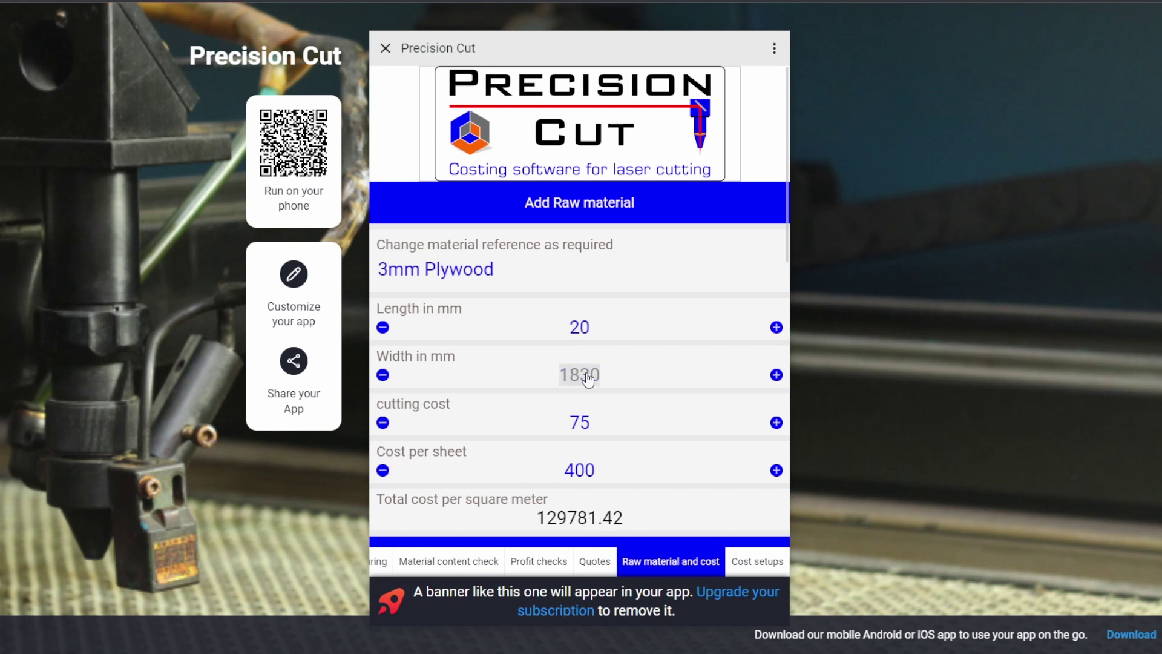
pyautogui.write('15')
pyautogui.click(582, 423)
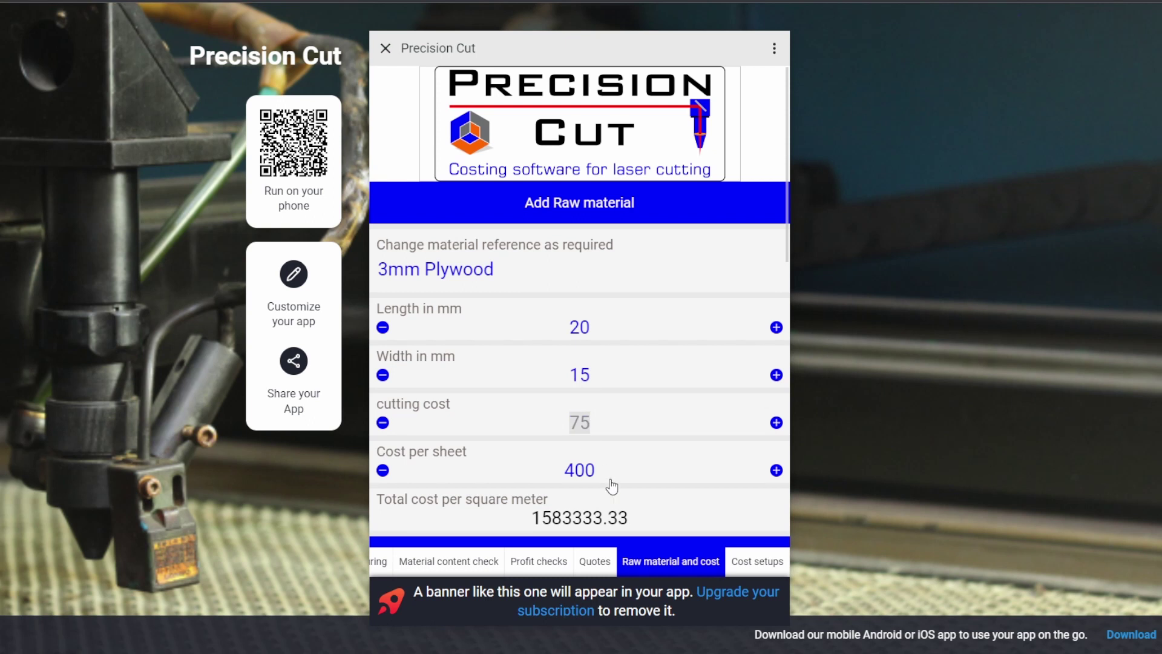
# Set the laser, design and finishing costs per minute to 1 each in the cost setups
pyautogui.click(764, 563)
pyautogui.click(580, 259)
pyautogui.write('1')
pyautogui.click(575, 314)
pyautogui.write('1')
pyautogui.click(578, 356)
pyautogui.write('1')
pyautogui.click(640, 389)
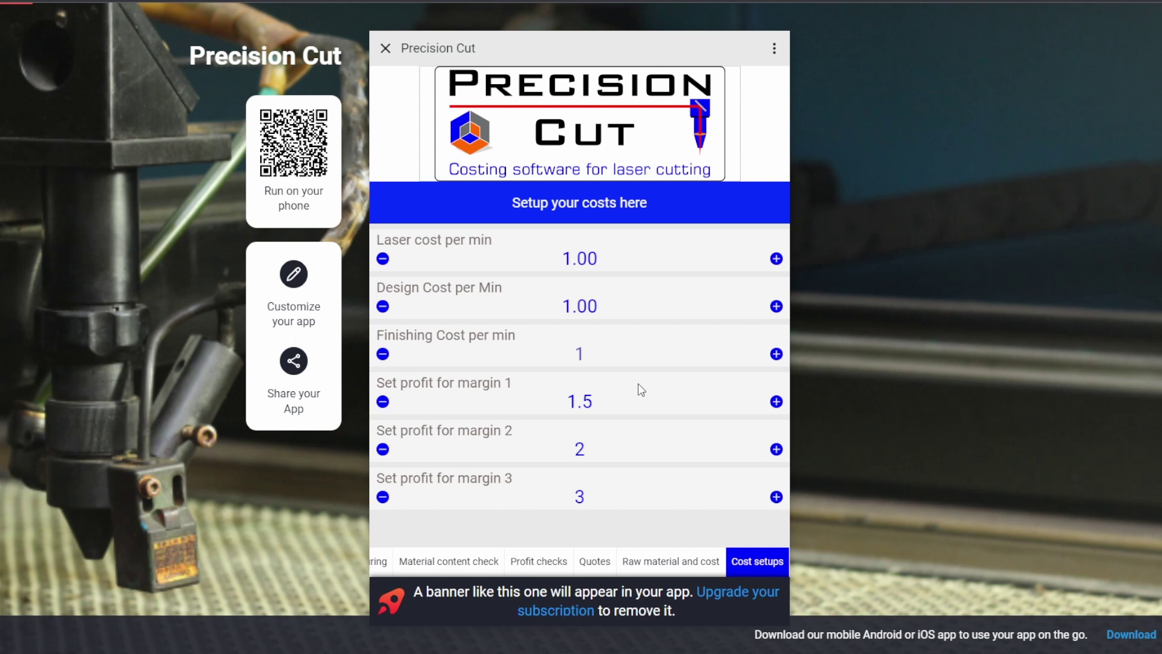
# Load the saved "End user quoting" data and check the restored cost setups and raw materials
pyautogui.click(774, 53)
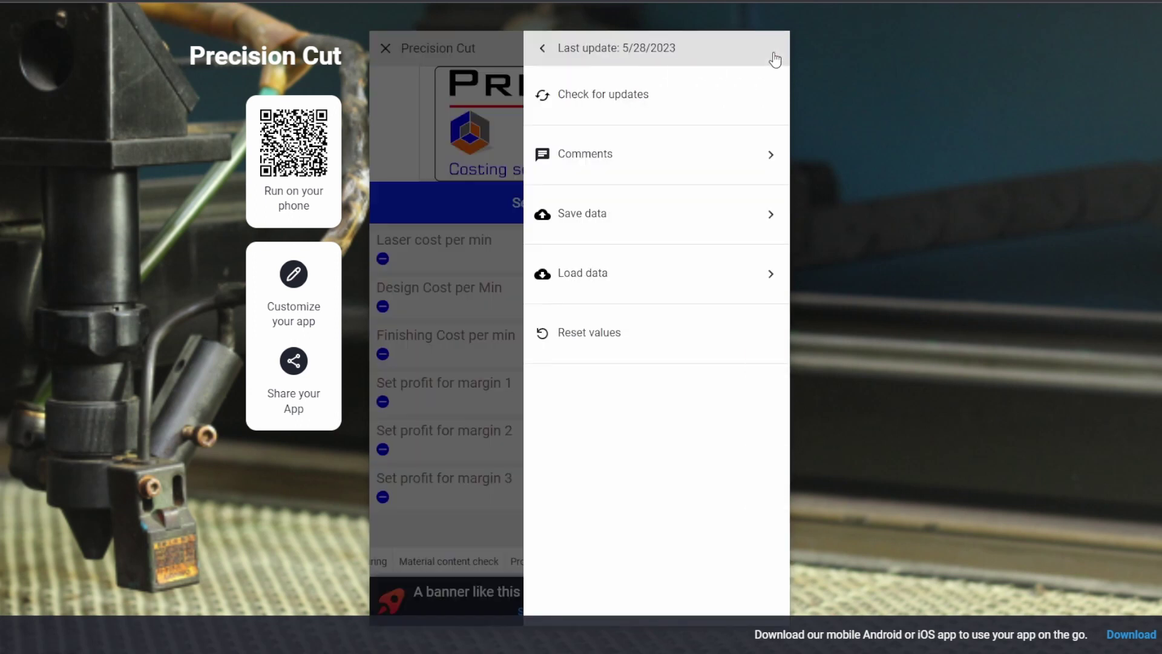
pyautogui.click(581, 276)
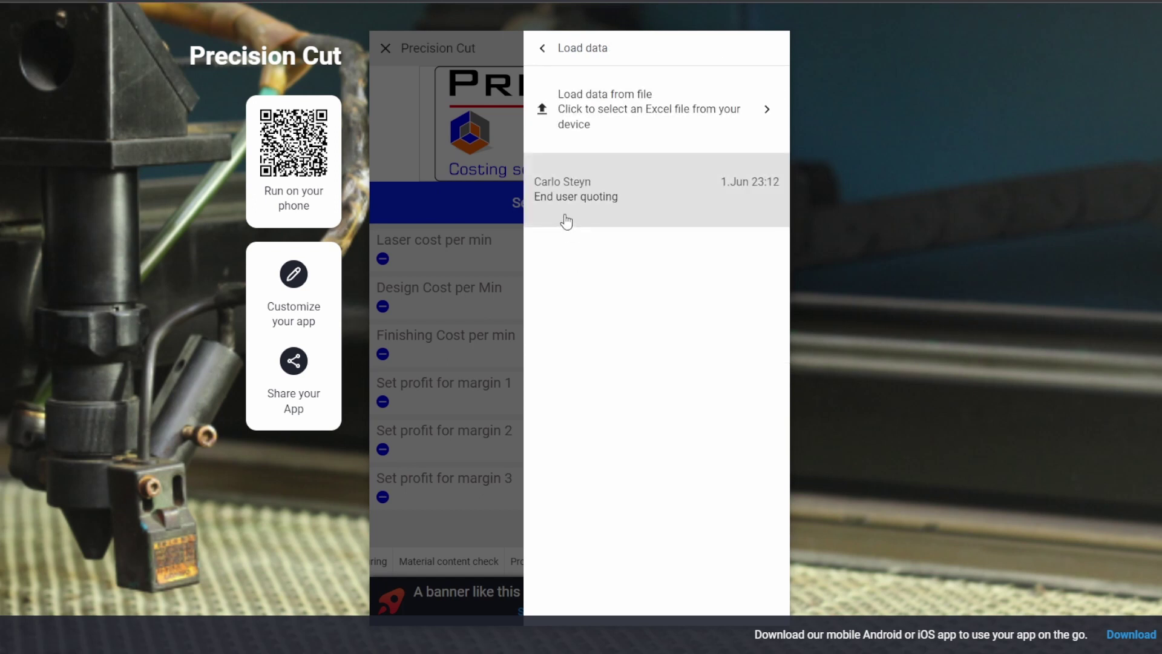
pyautogui.click(575, 201)
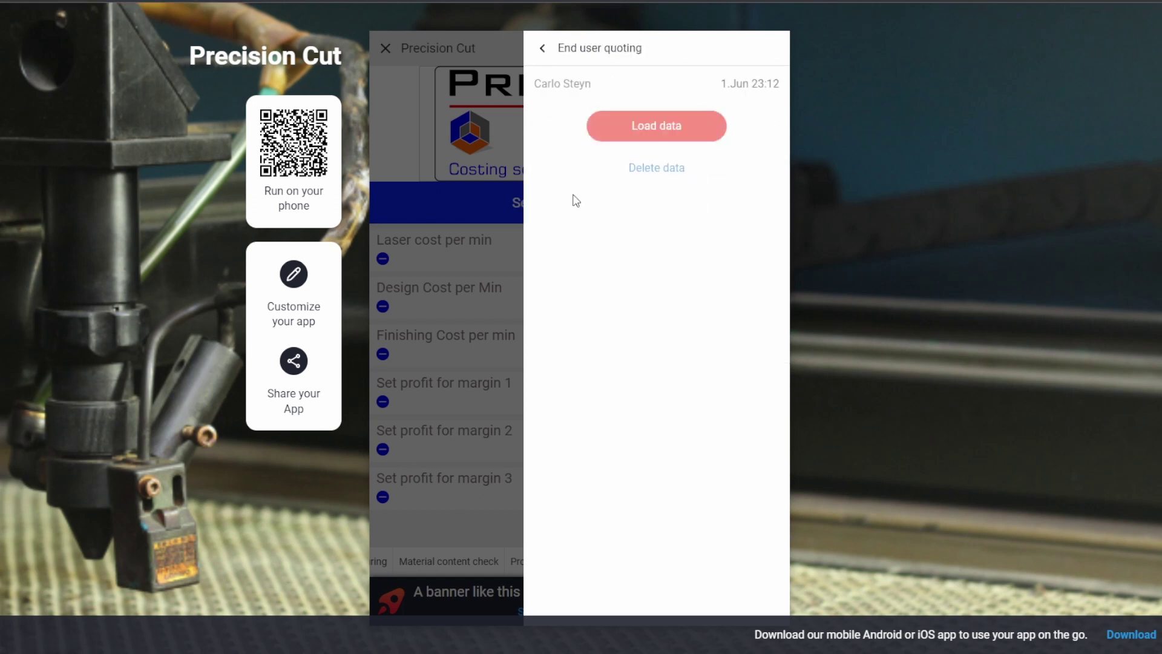
pyautogui.click(643, 132)
pyautogui.click(543, 50)
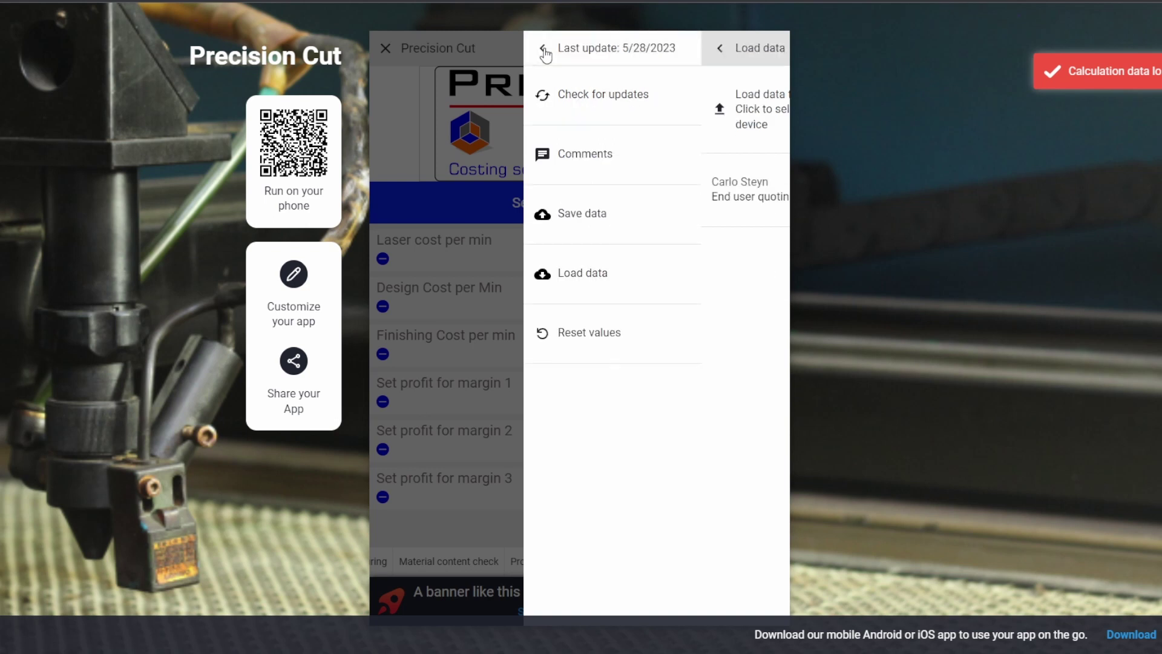
pyautogui.click(544, 51)
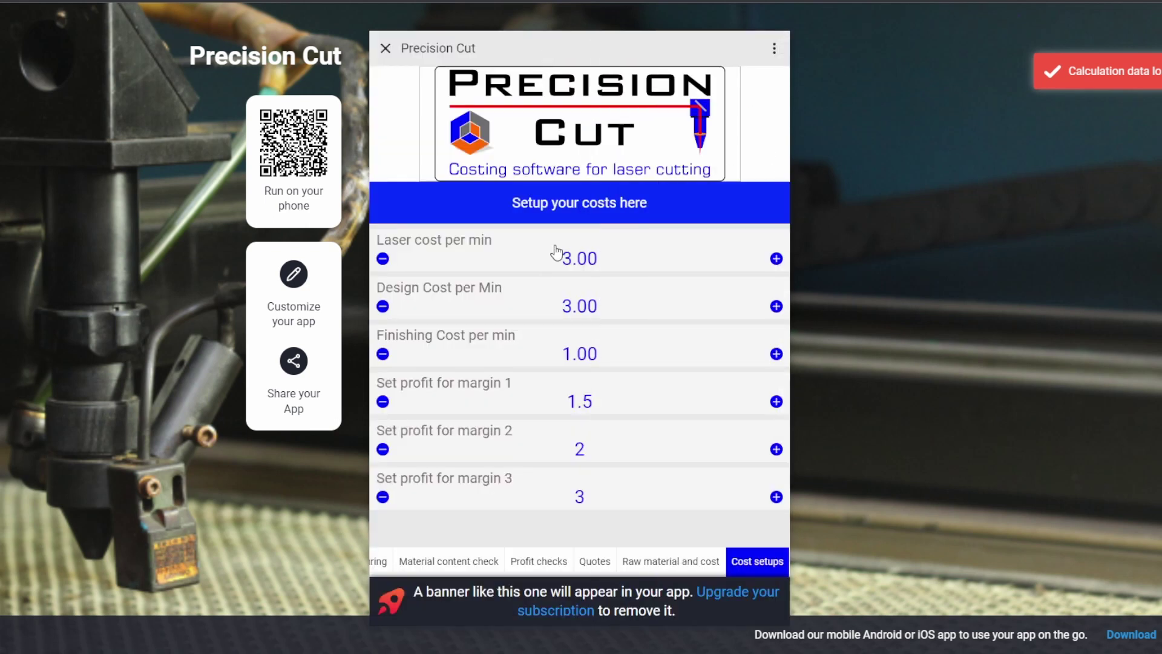
pyautogui.click(683, 564)
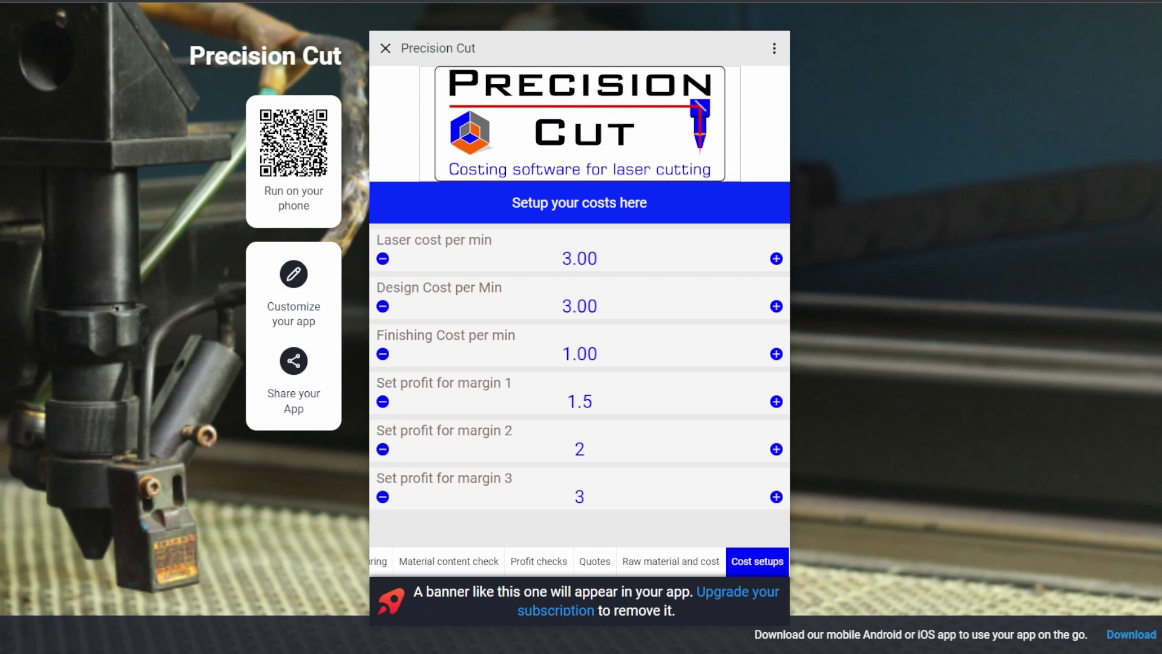
# Lower the profit settings to 1.4 for margin 1, 1.9 for margin 2 and 2.9 for margin 3
pyautogui.click(382, 402)
pyautogui.click(382, 449)
pyautogui.click(382, 497)
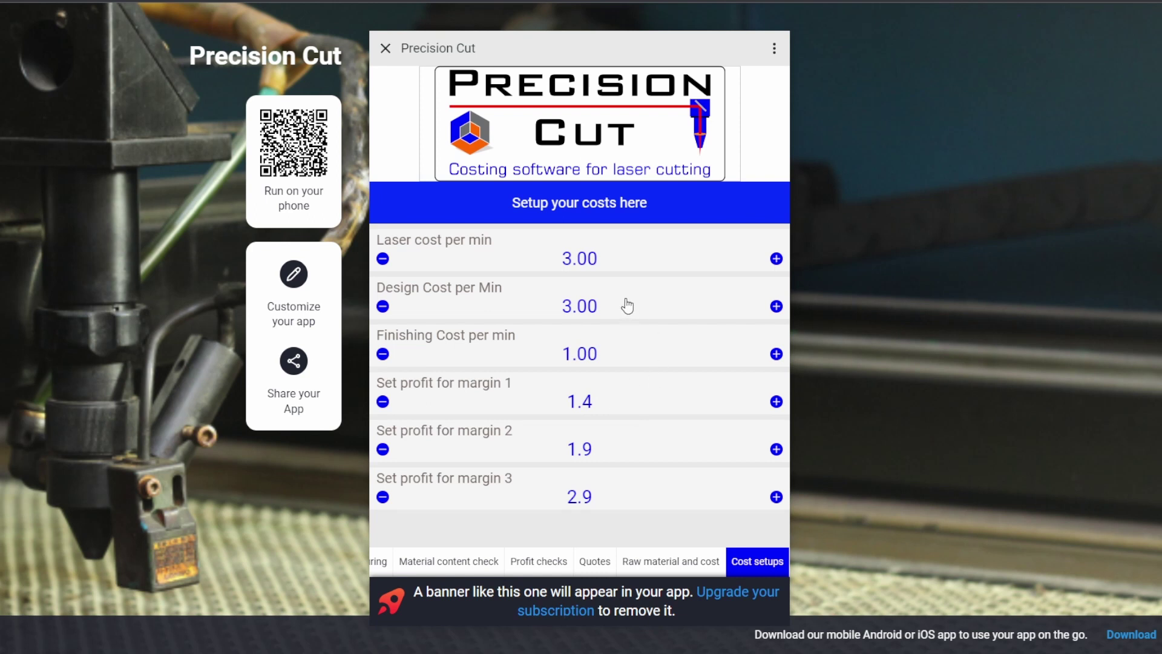
# Save the calculator data as a private entry titled "Reseller quoting" and return to the cost setups
pyautogui.click(774, 48)
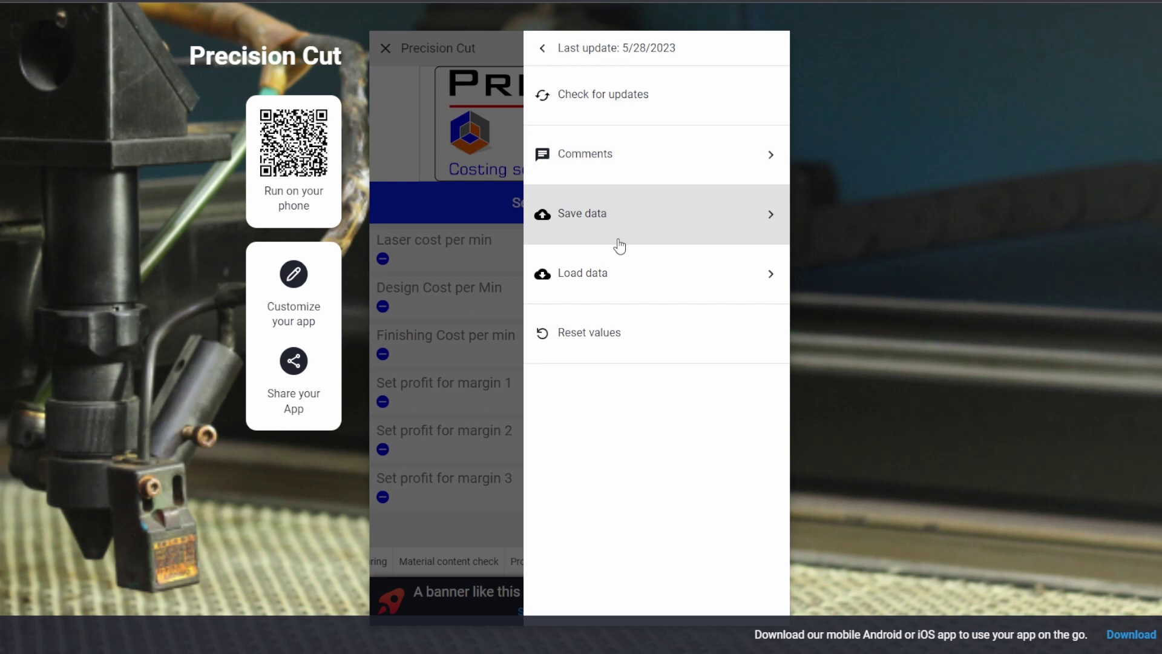
pyautogui.click(603, 223)
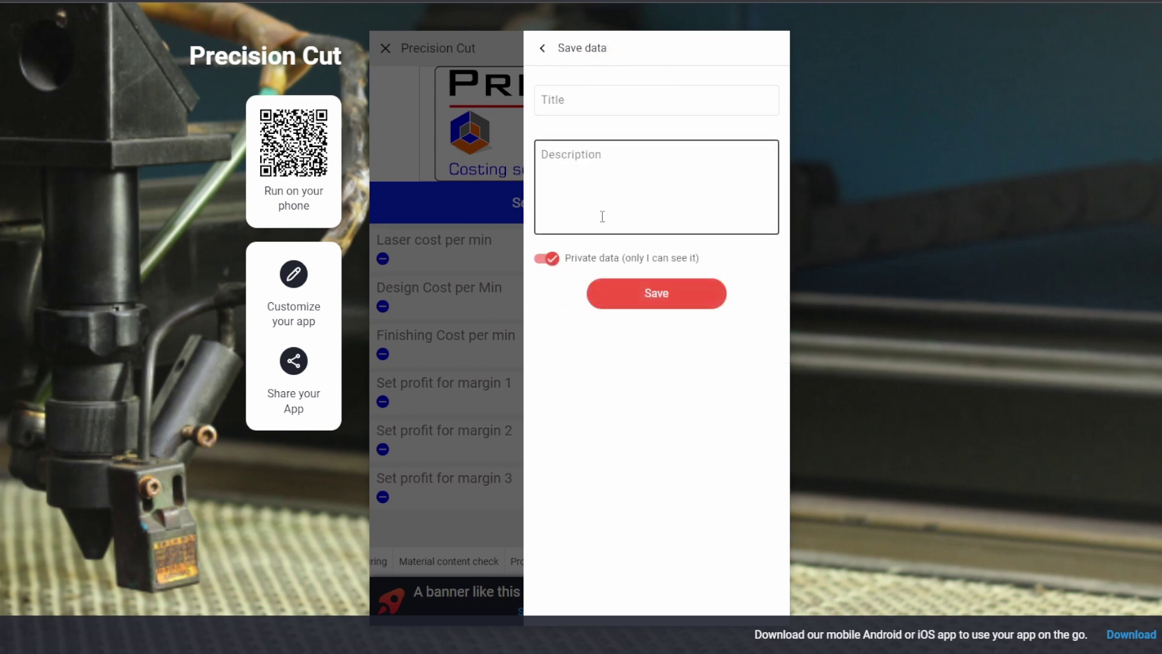
pyautogui.click(573, 102)
pyautogui.write('Reseller quoting')
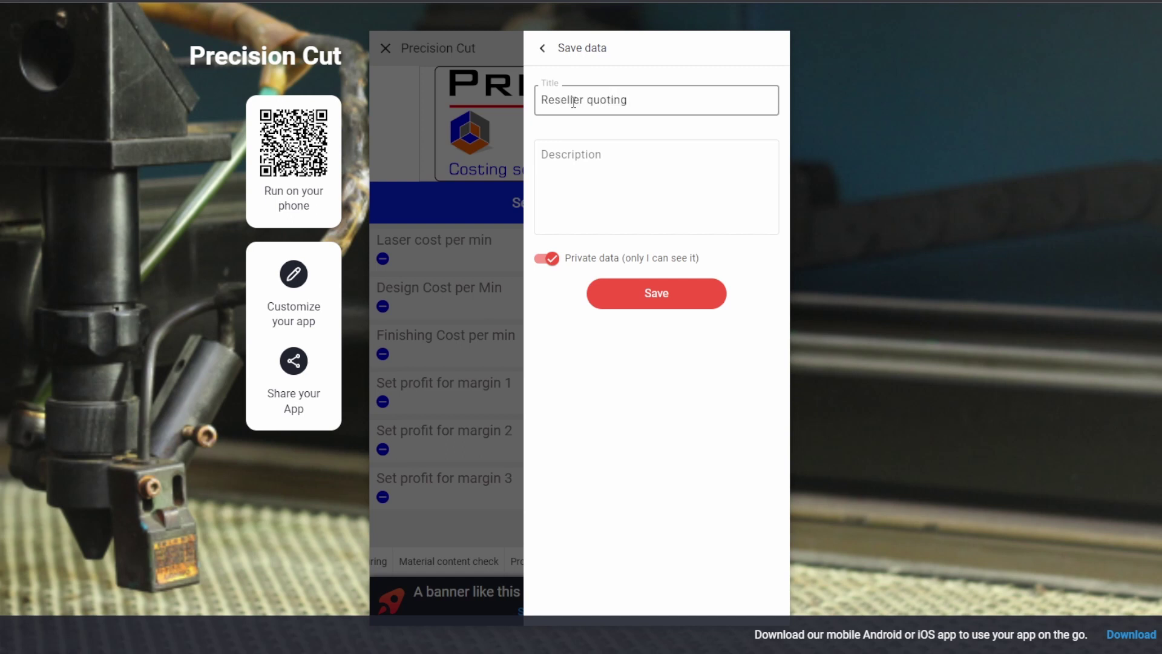
pyautogui.click(577, 152)
pyautogui.click(659, 295)
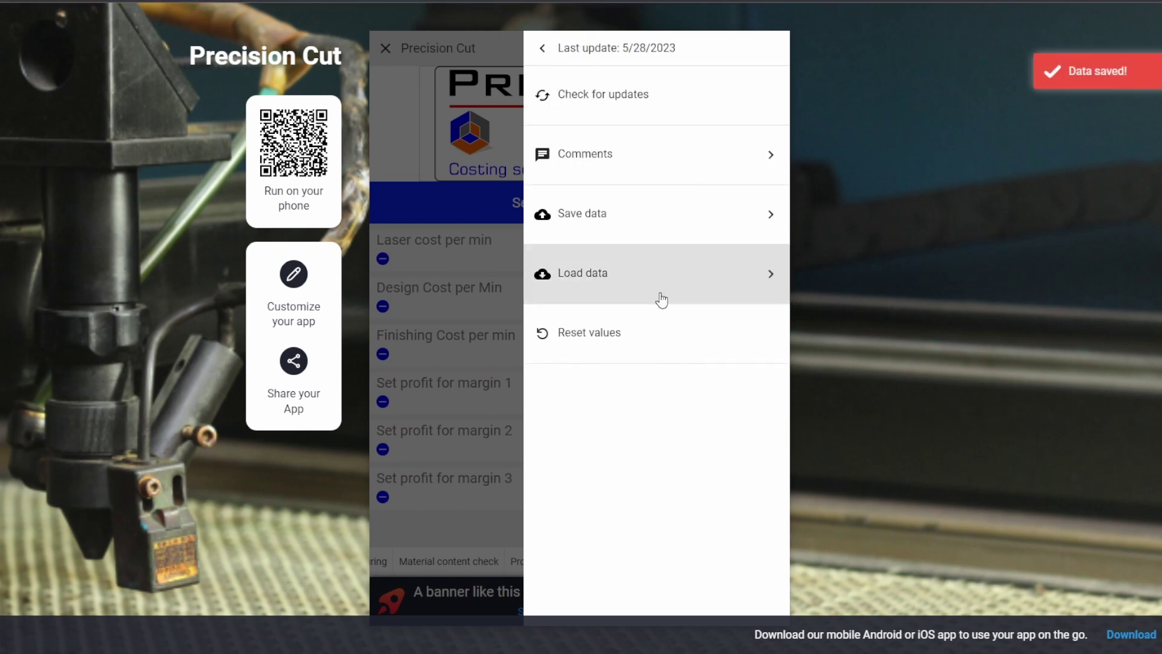
pyautogui.click(543, 48)
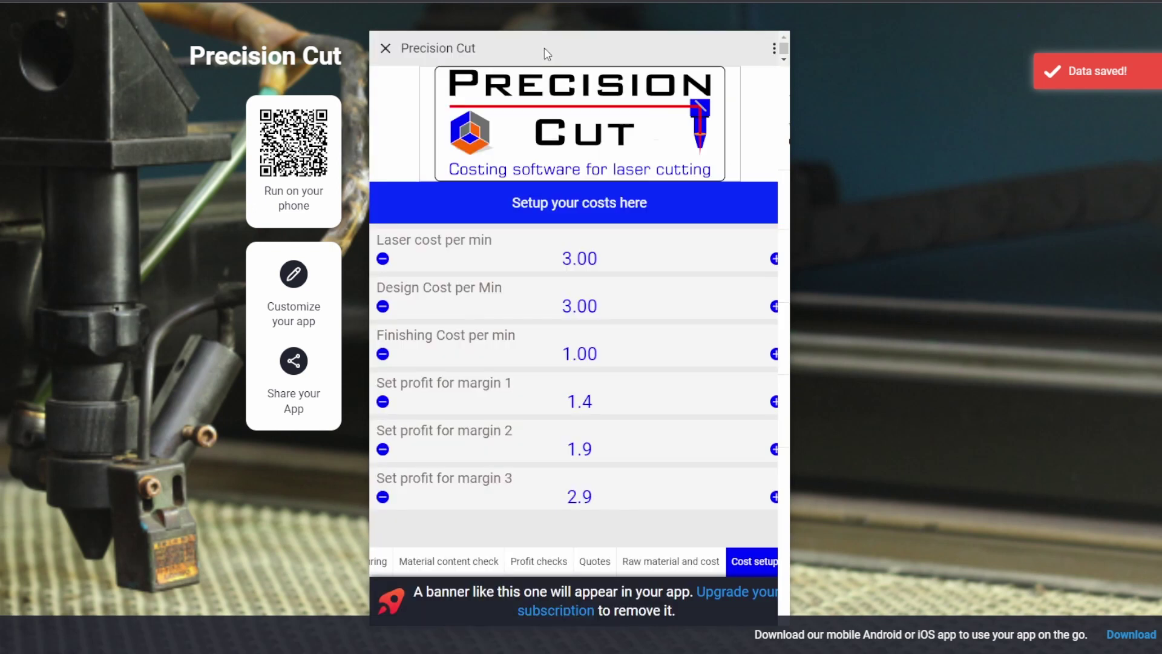
# View the list of saved data entries available for loading, and return to the calculator without loading one
pyautogui.click(775, 49)
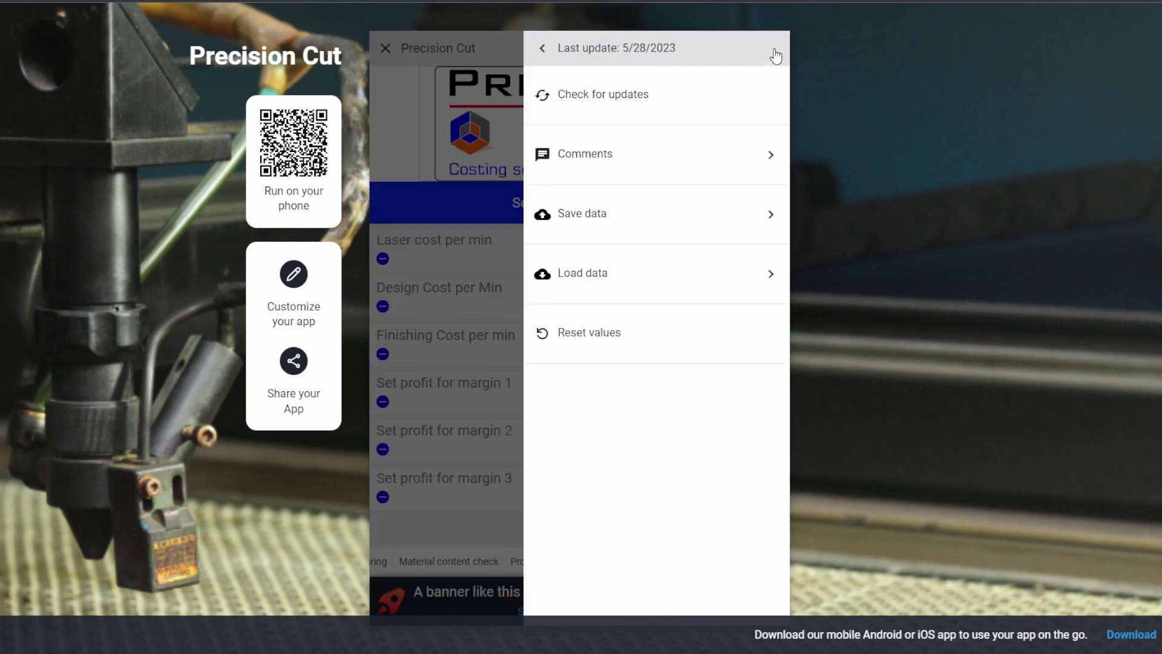
pyautogui.click(585, 276)
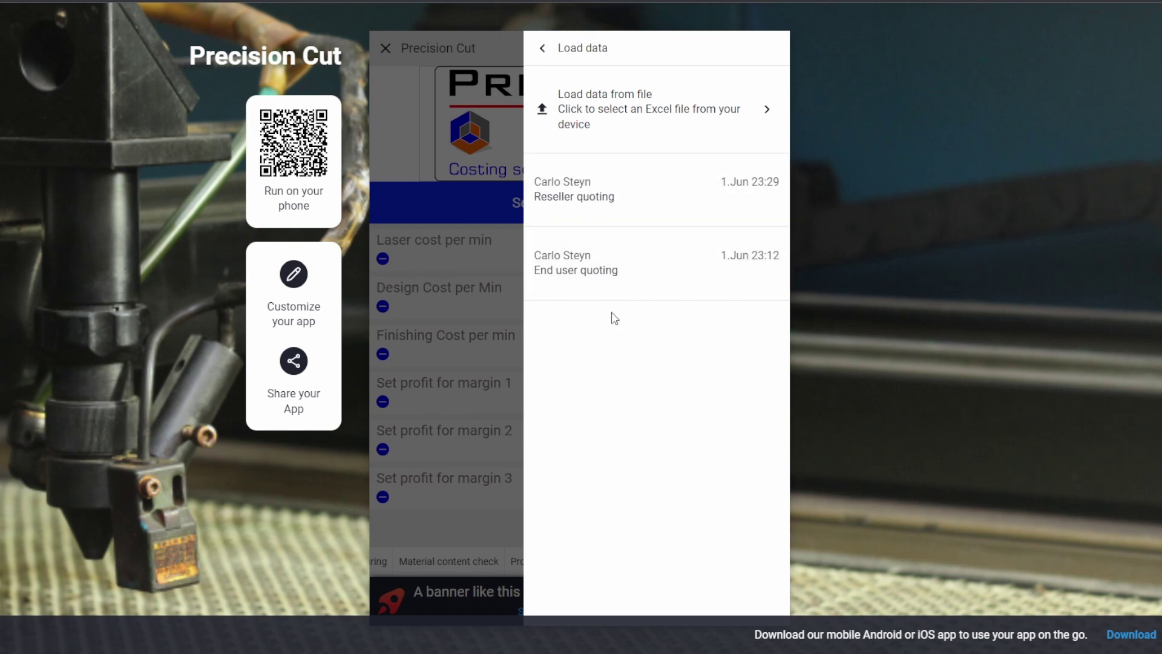
pyautogui.click(542, 51)
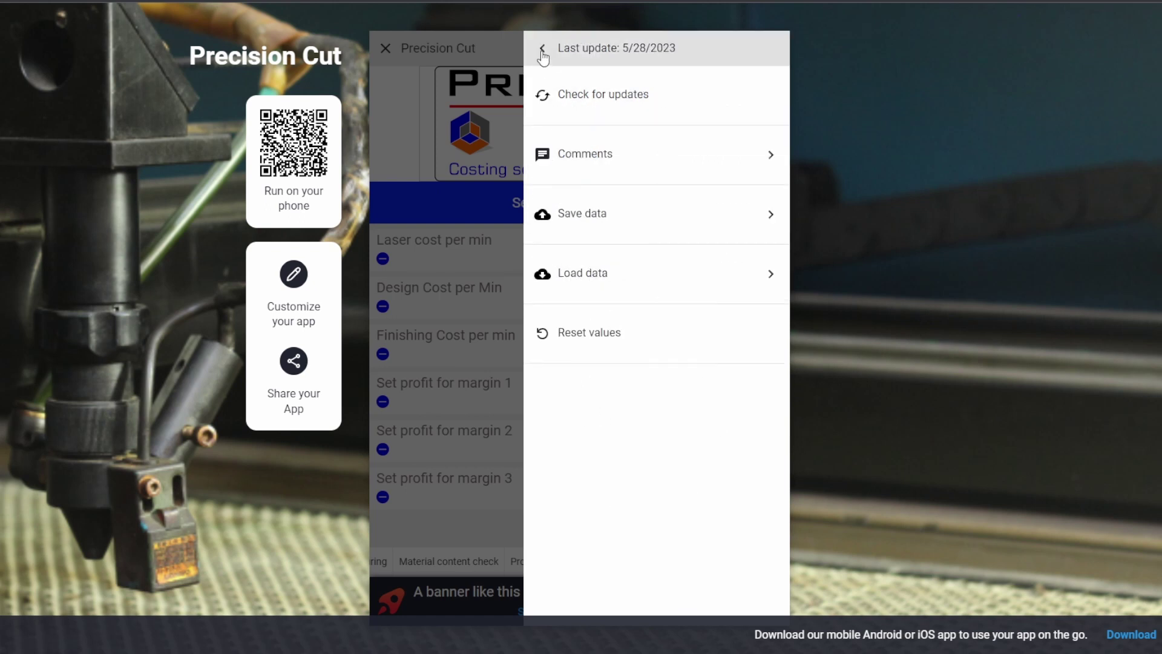
pyautogui.click(542, 52)
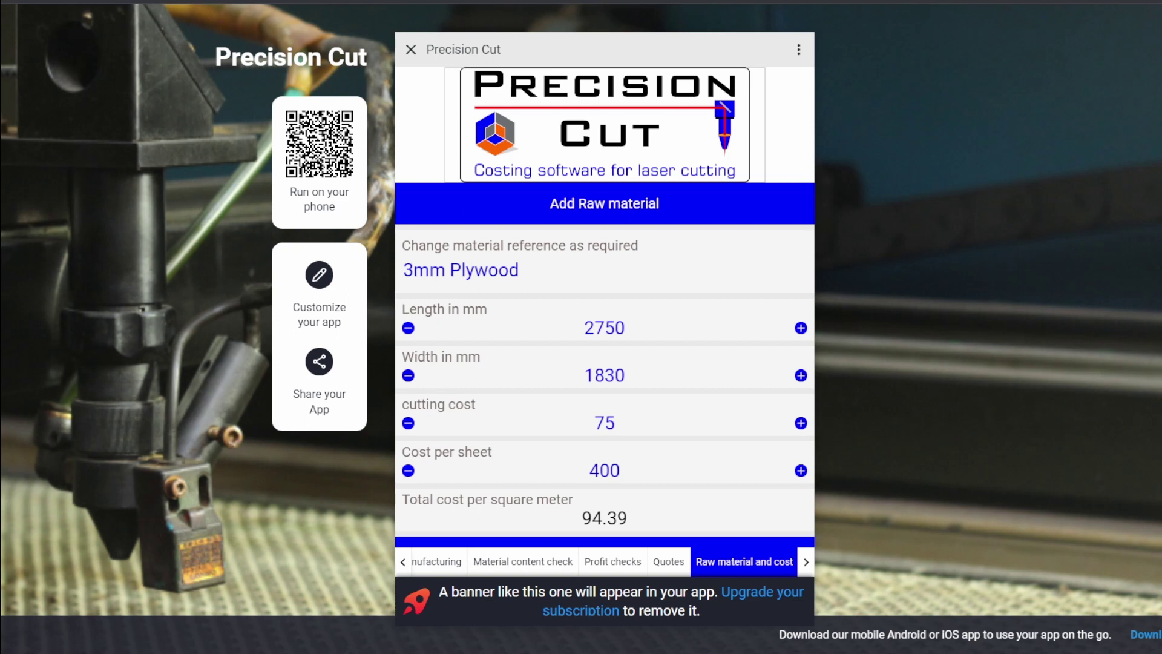
# Start a new quote estimate using 3mm Plywood with a cutting/engraving time of 35 minutes per sheet
pyautogui.click(403, 562)
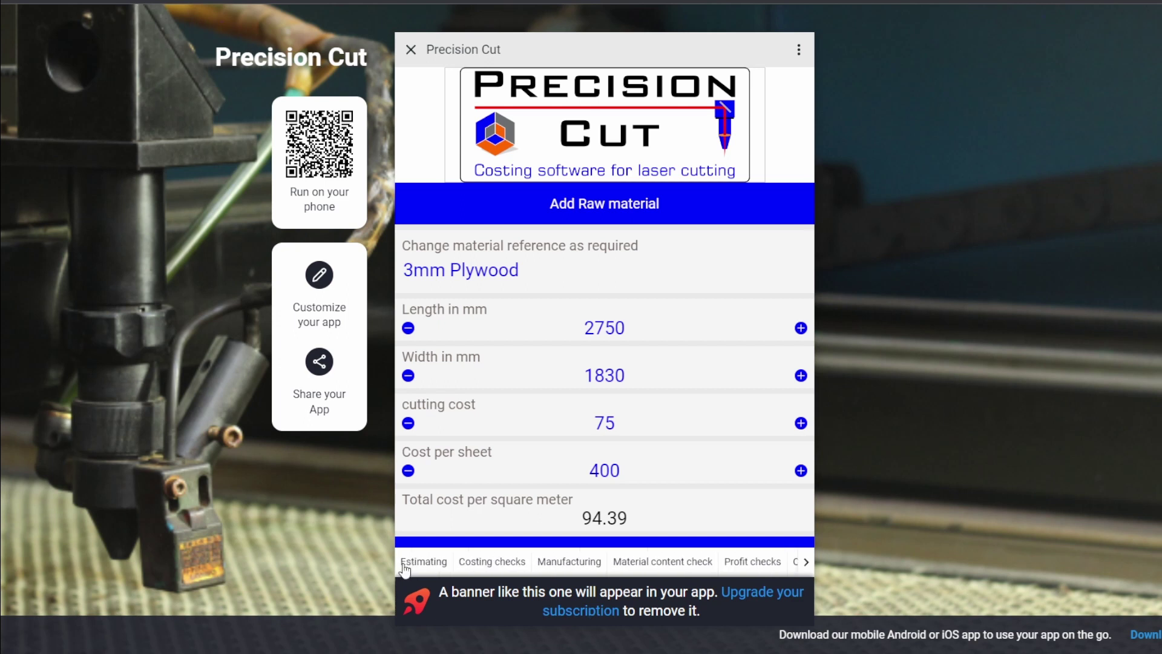
pyautogui.click(411, 564)
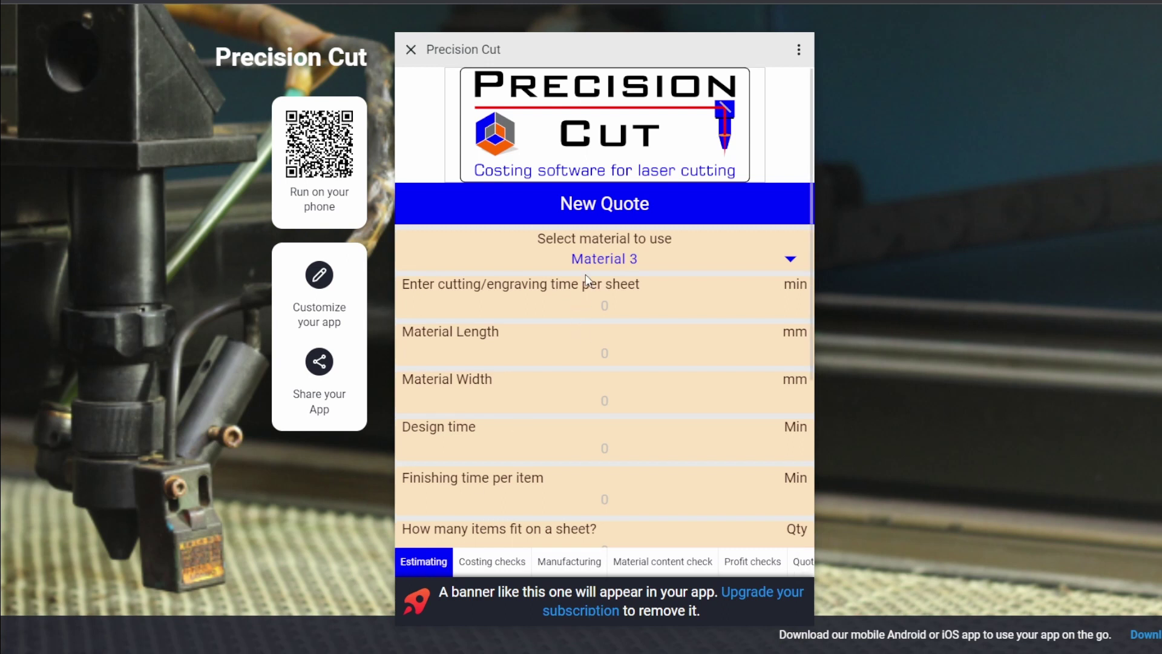
pyautogui.click(621, 260)
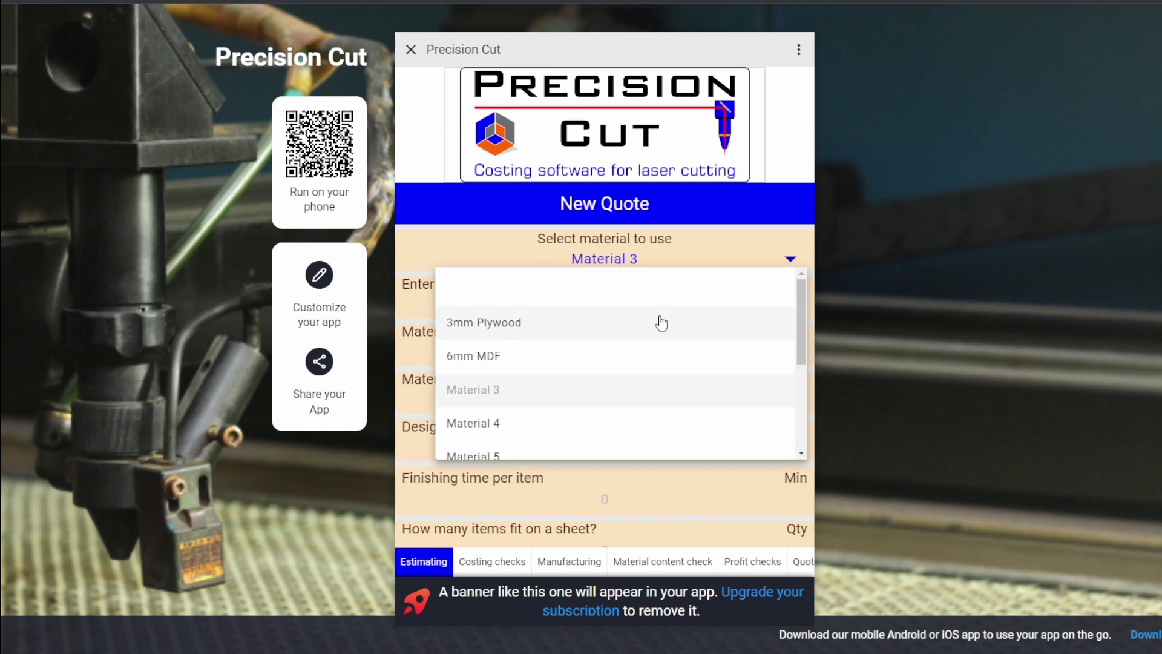
pyautogui.click(483, 327)
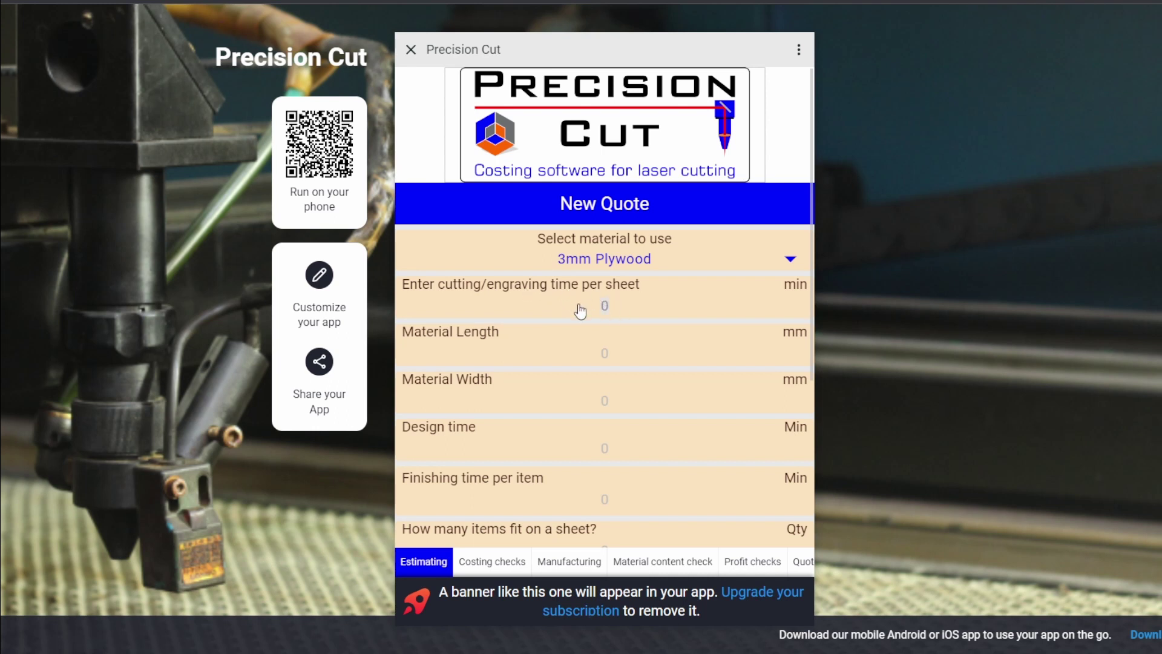
pyautogui.write('35')
# Set the quote's material length to 680 mm and material width to 300 mm
pyautogui.click(604, 360)
pyautogui.write('680')
pyautogui.click(605, 402)
pyautogui.click(605, 401)
pyautogui.write('300')
# Set the quote's design time to 20 minutes and the finishing time per item to 4 minutes
pyautogui.click(606, 449)
pyautogui.write('20')
pyautogui.click(604, 506)
pyautogui.write('4')
# Set the number of items that fit on a sheet to 2 and the total amount of items to 8
pyautogui.scroll(-2, 669, 459)
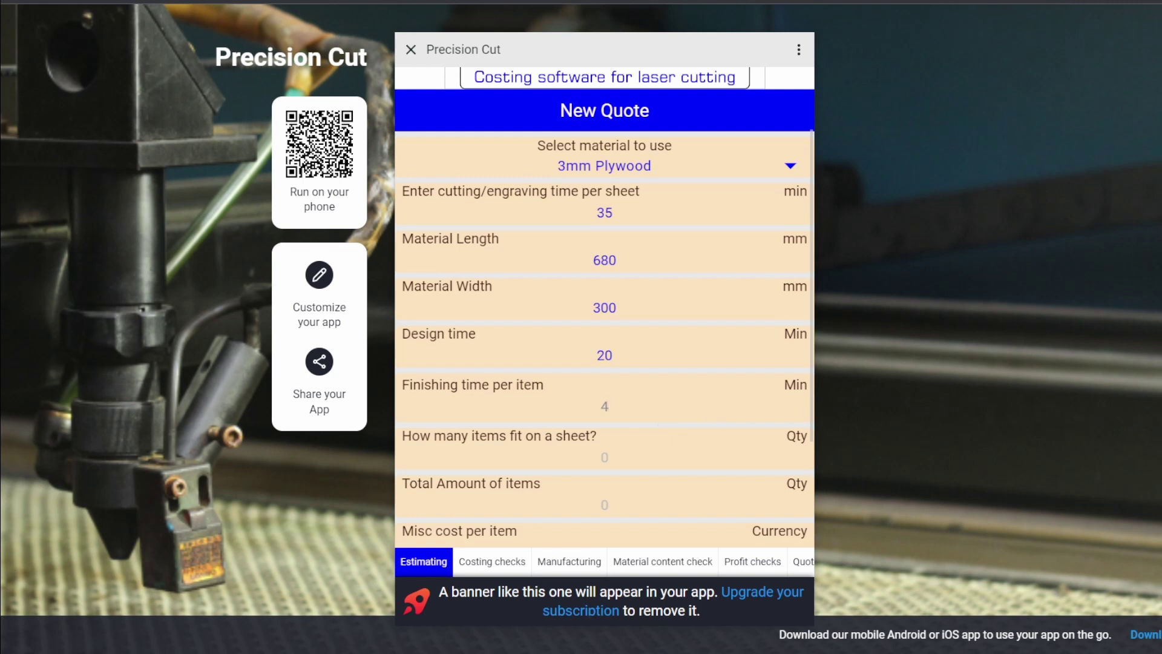
pyautogui.click(604, 458)
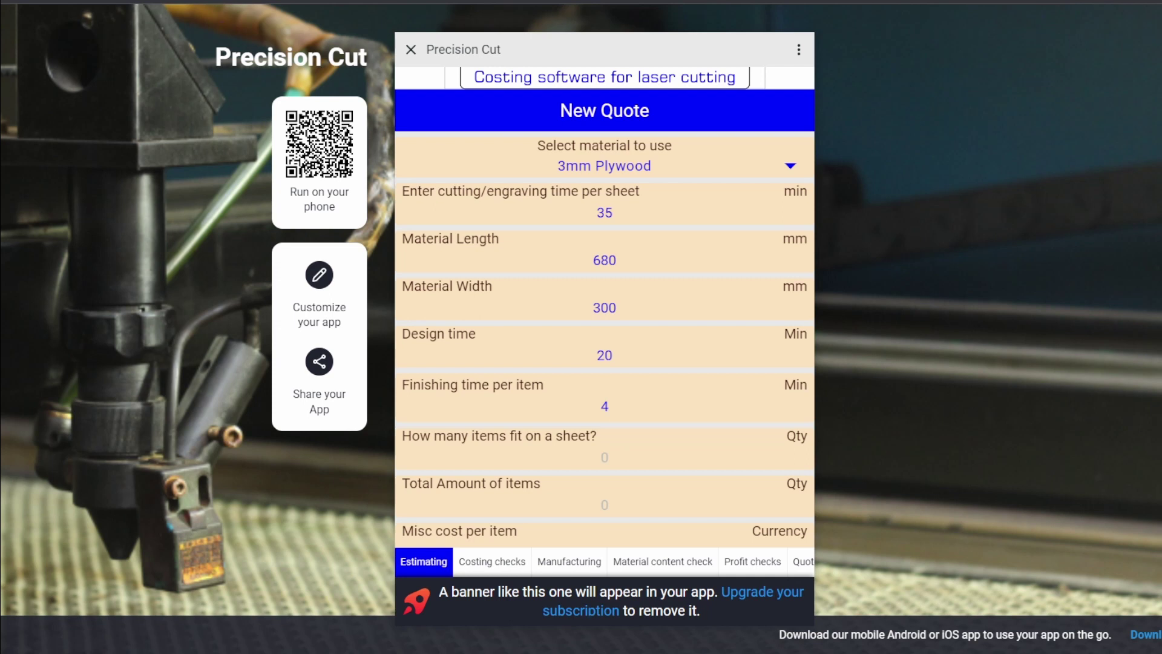
pyautogui.click(611, 463)
pyautogui.write('2')
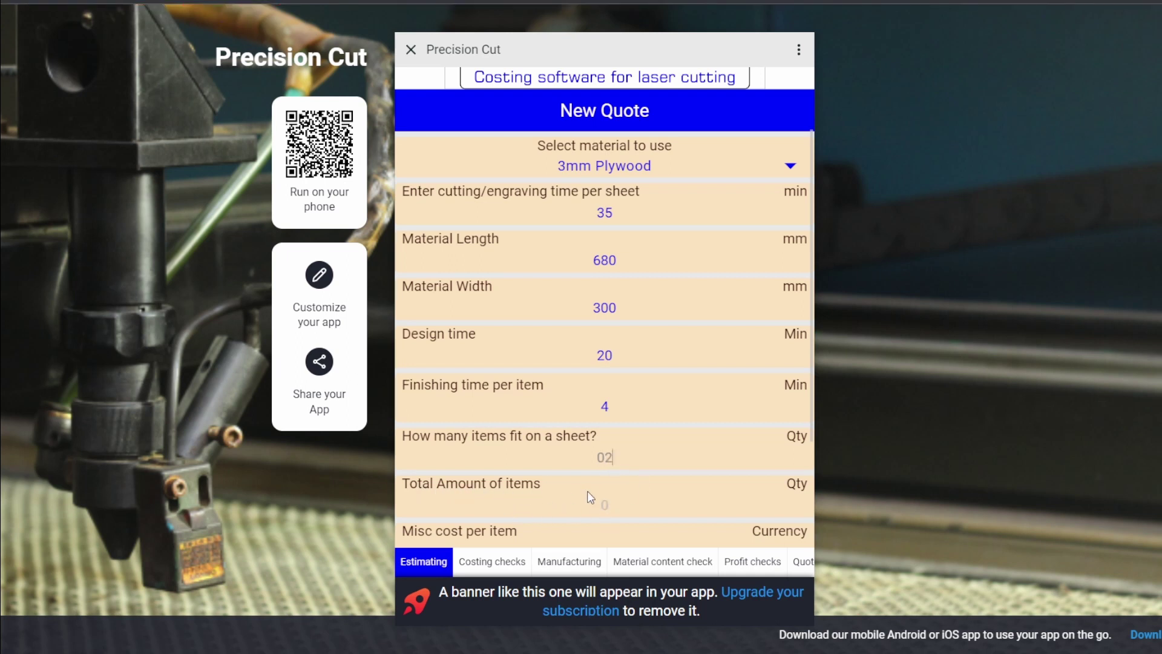
pyautogui.click(604, 507)
pyautogui.write('8')
pyautogui.scroll(-3, 659, 475)
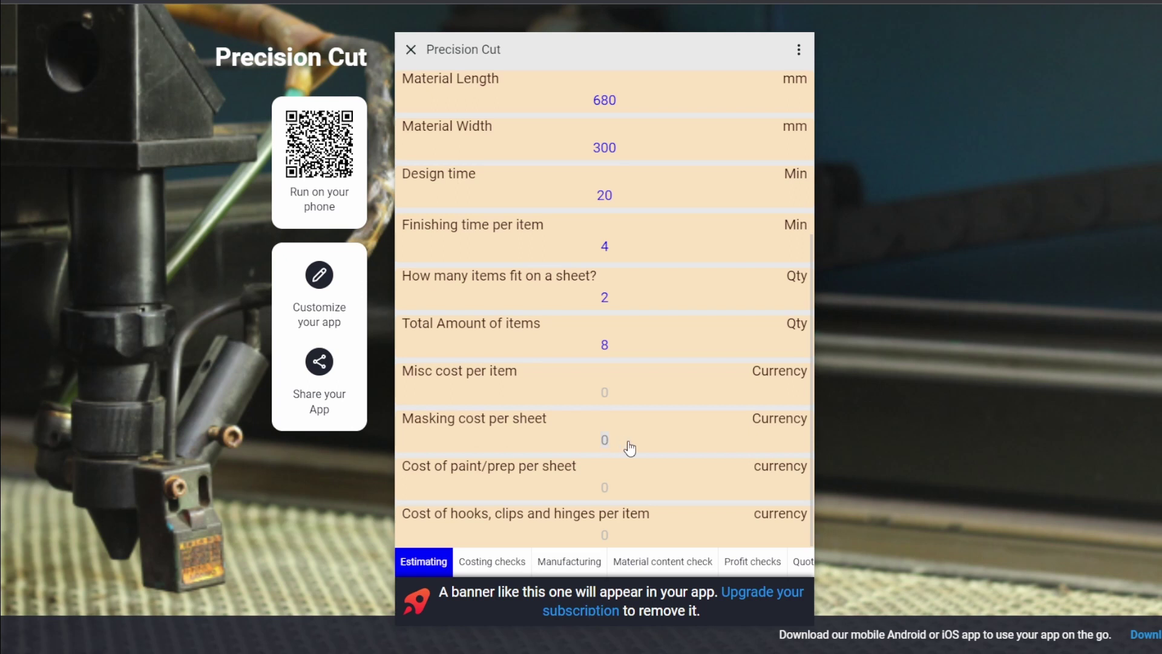
# Set the masking cost per sheet to 15 and the paint/prep cost per sheet to 4
pyautogui.write('15')
pyautogui.click(608, 488)
pyautogui.write('4')
pyautogui.click(606, 537)
pyautogui.doubleClick(652, 438)
# Re-enter the total amount of items as 8 and the items per sheet as 2
pyautogui.click(609, 348)
pyautogui.press('BackSpace')
pyautogui.click(610, 301)
pyautogui.click(646, 339)
pyautogui.press('BackSpace')
pyautogui.write('8')
pyautogui.click(606, 300)
pyautogui.write('2')
pyautogui.press('Return')
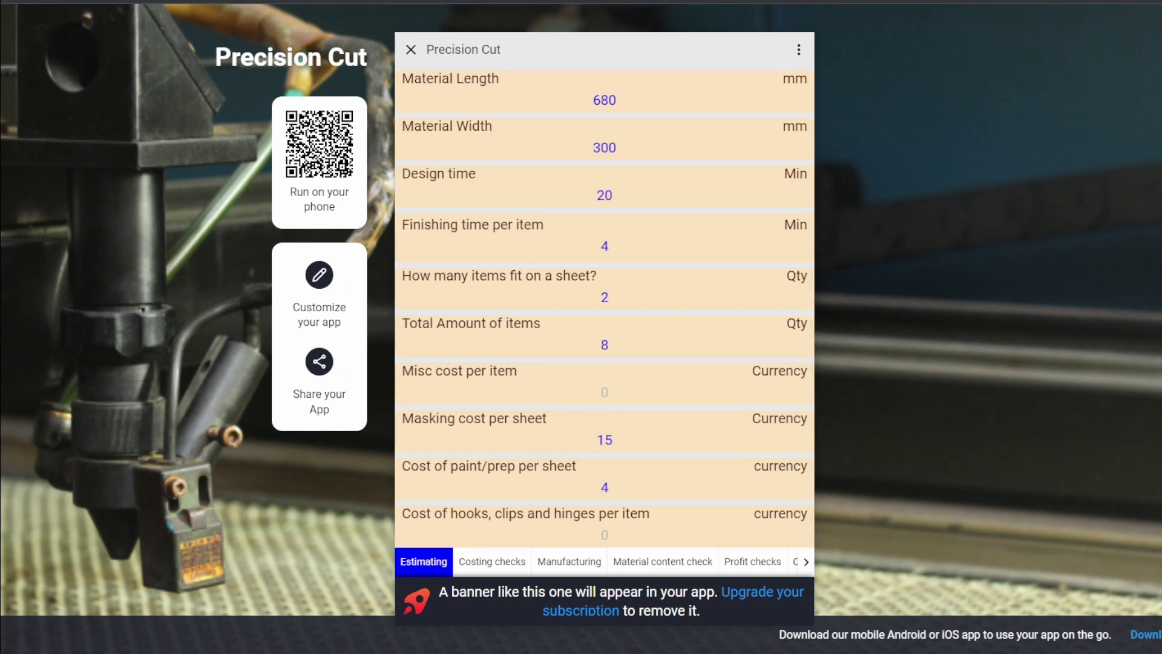
# Review the quote's costing checks, manufacturing details, material content percentages, and profit per order and per item for each margin
pyautogui.click(493, 562)
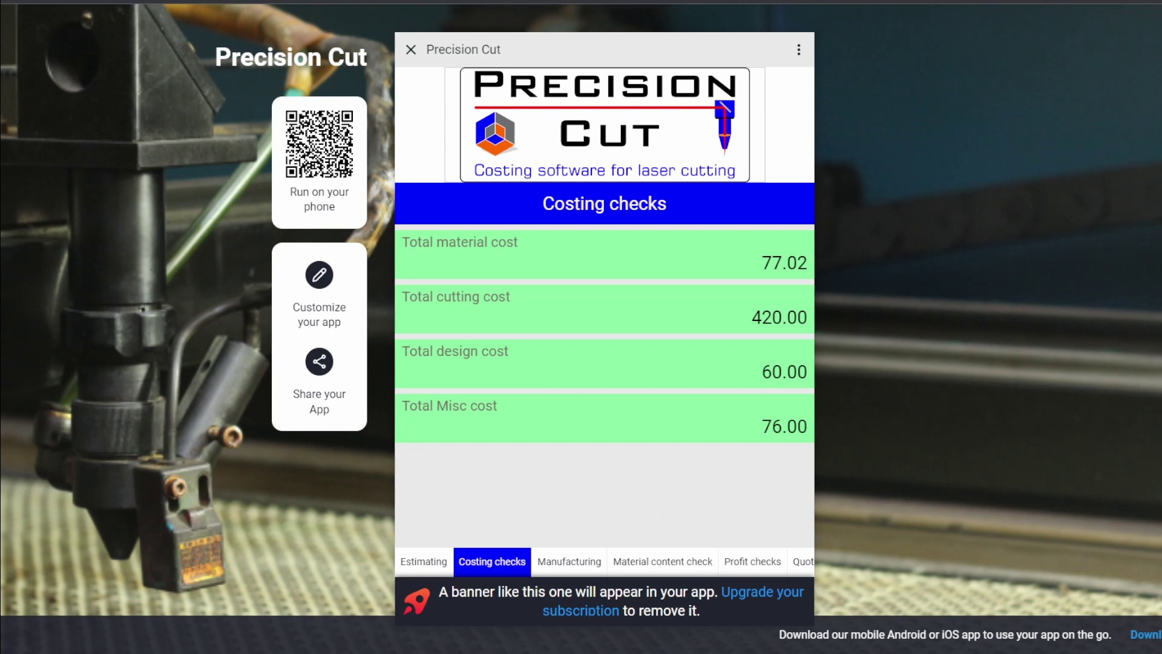
pyautogui.click(569, 561)
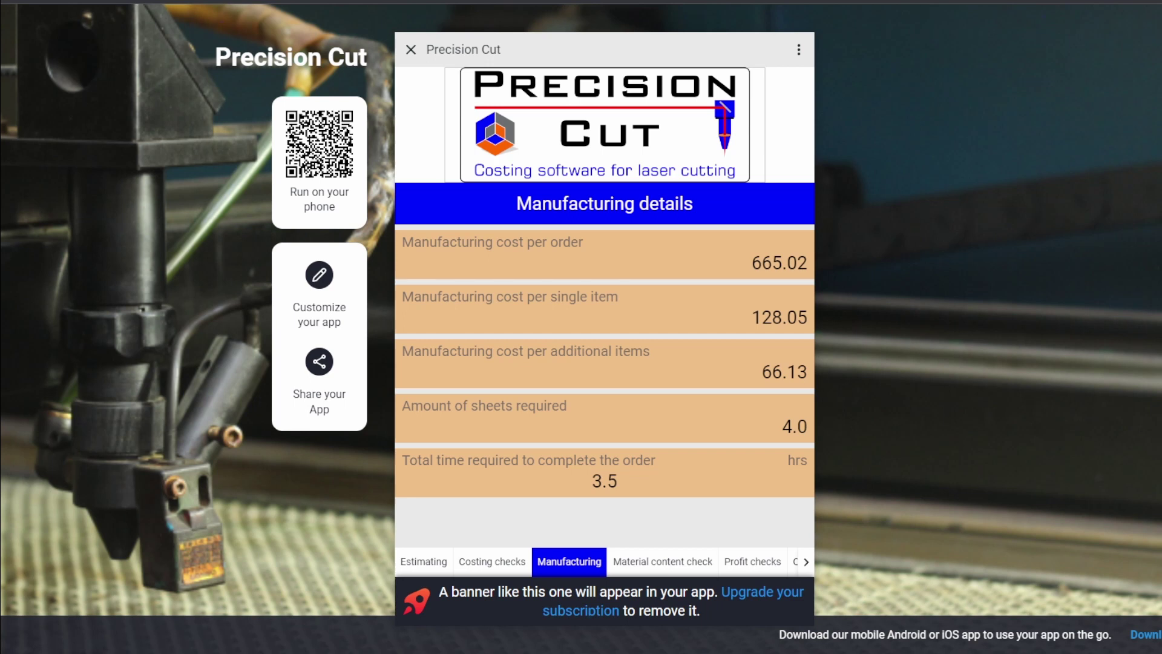
pyautogui.click(652, 562)
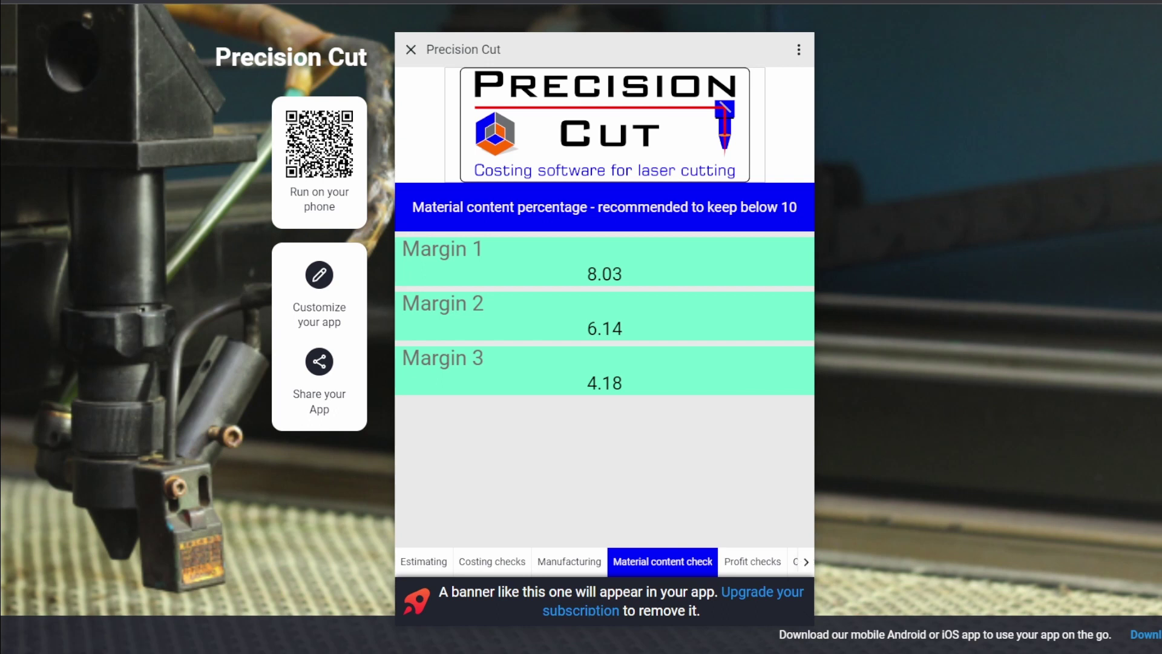
pyautogui.click(753, 563)
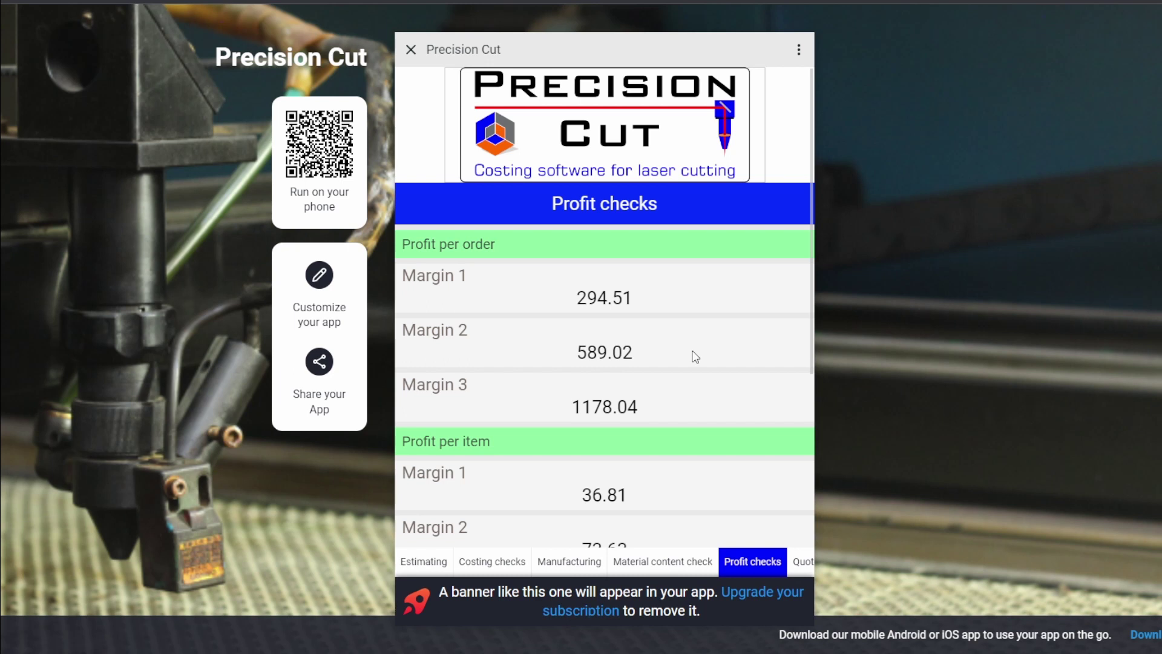
pyautogui.scroll(-2, 707, 338)
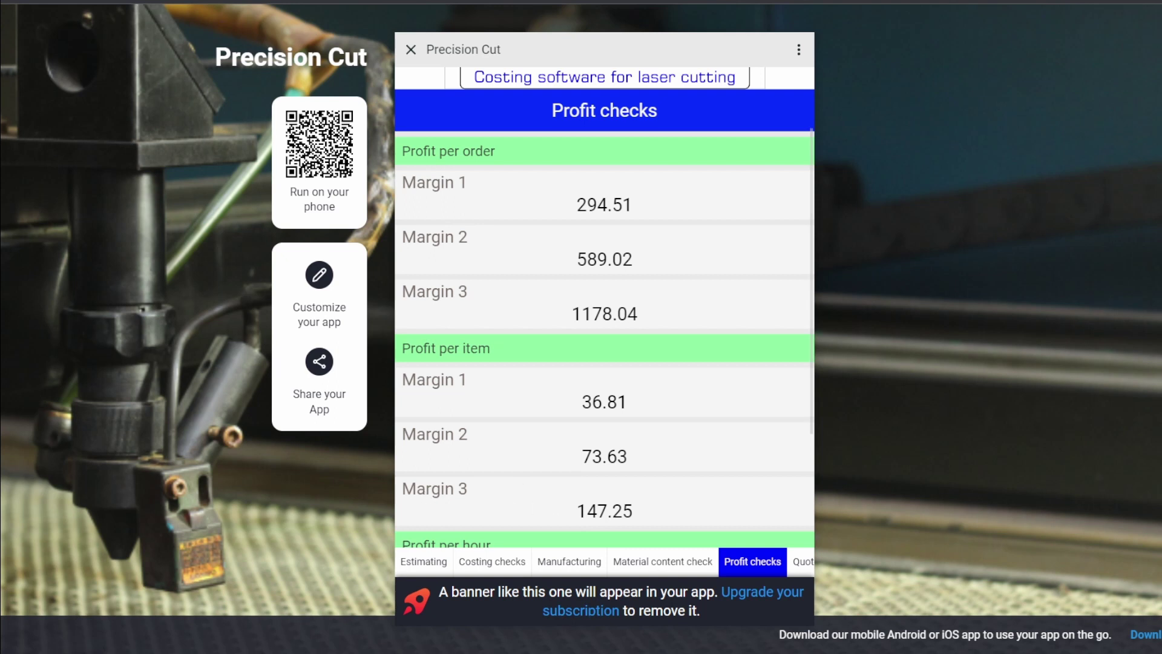
pyautogui.scroll(1, 604, 308)
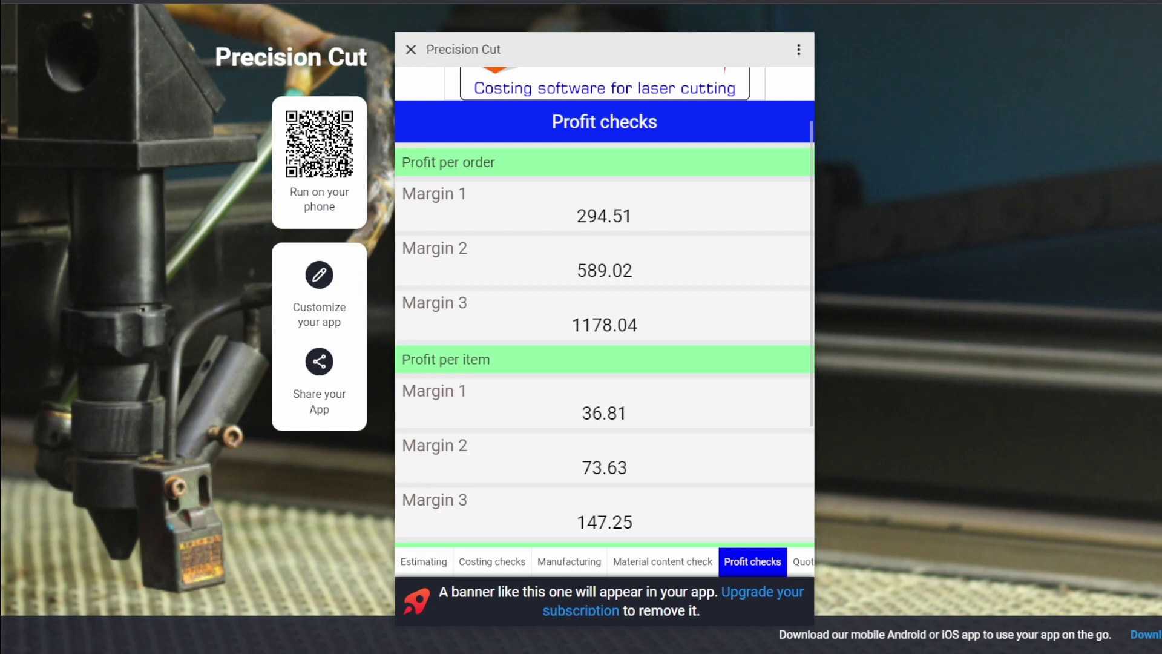
# Review the profit per hour for each margin and the quoted client costs per order, per item and per additional item
pyautogui.scroll(-3, 697, 439)
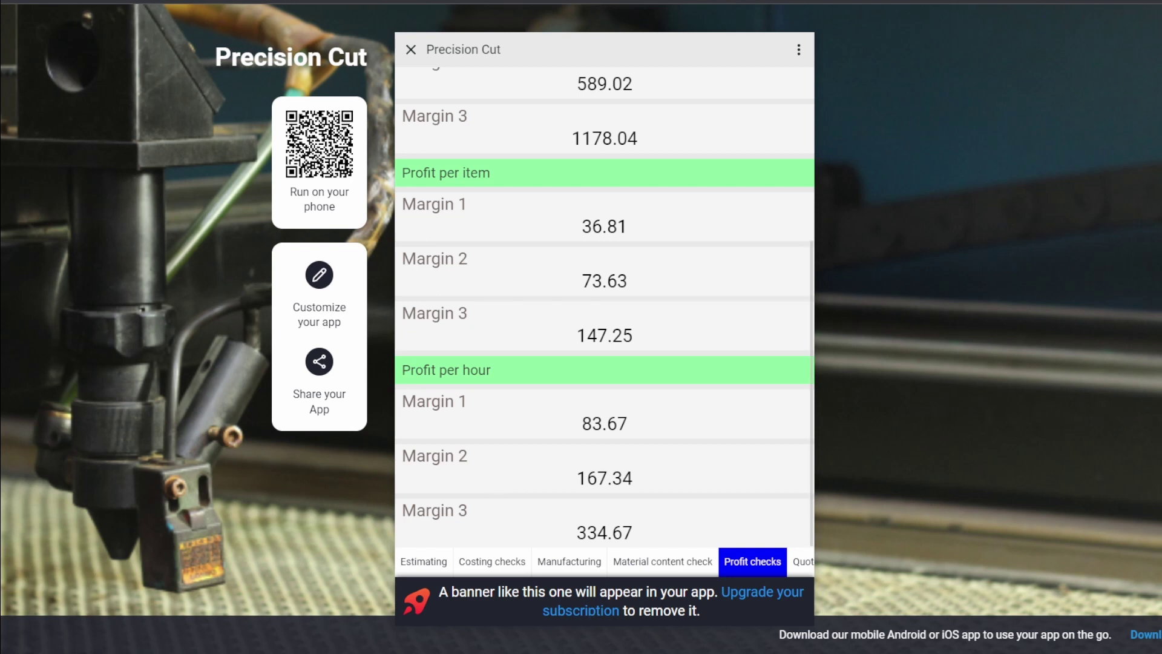
pyautogui.click(805, 567)
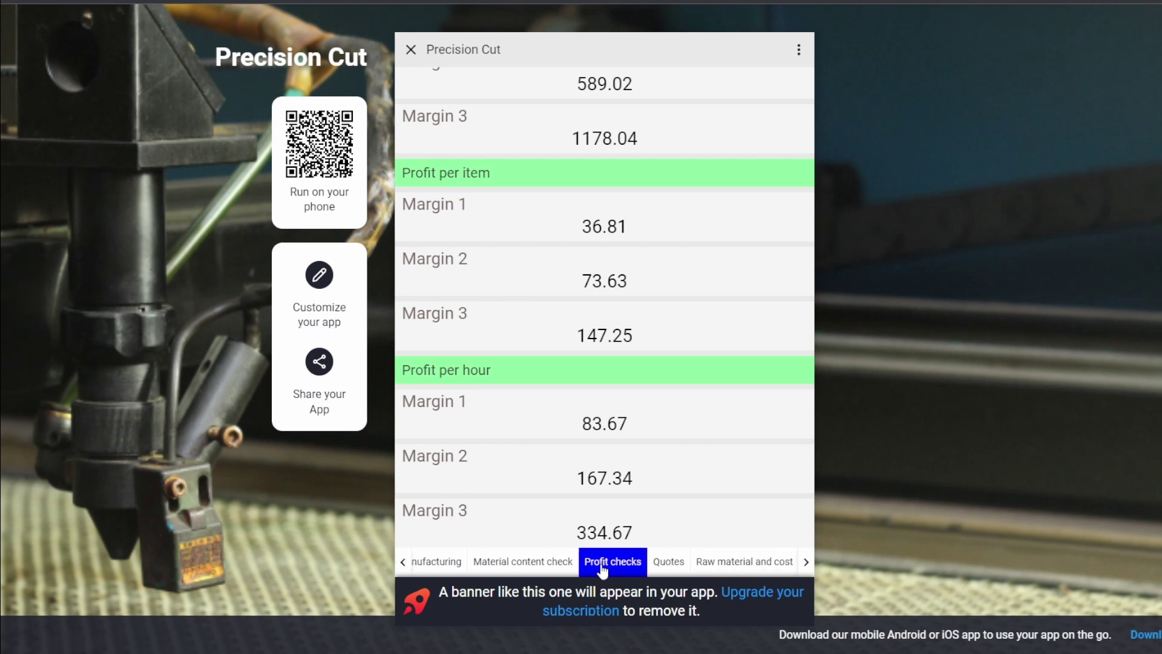
pyautogui.click(668, 563)
pyautogui.scroll(3, 678, 375)
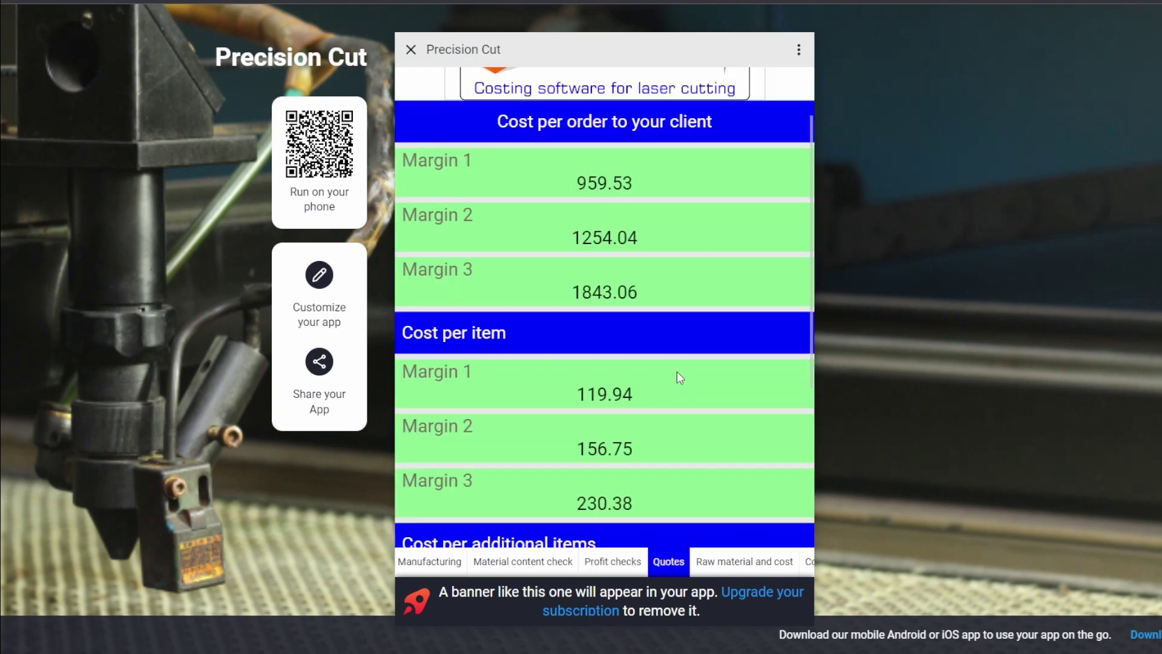
pyautogui.scroll(1, 677, 372)
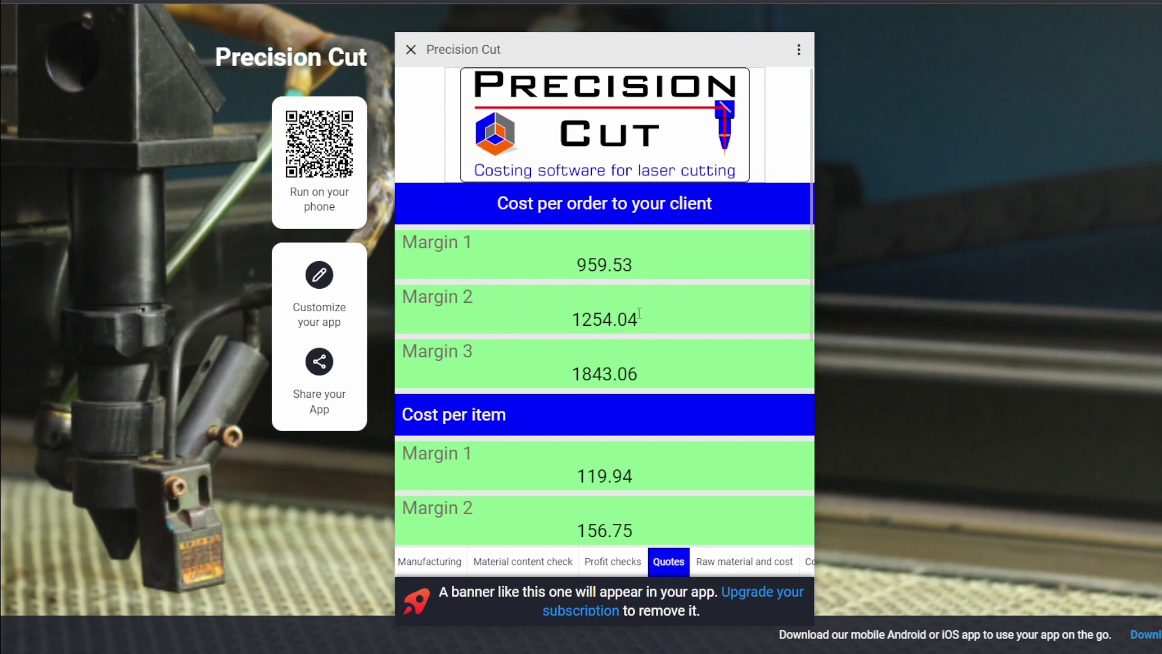
pyautogui.scroll(-3, 641, 311)
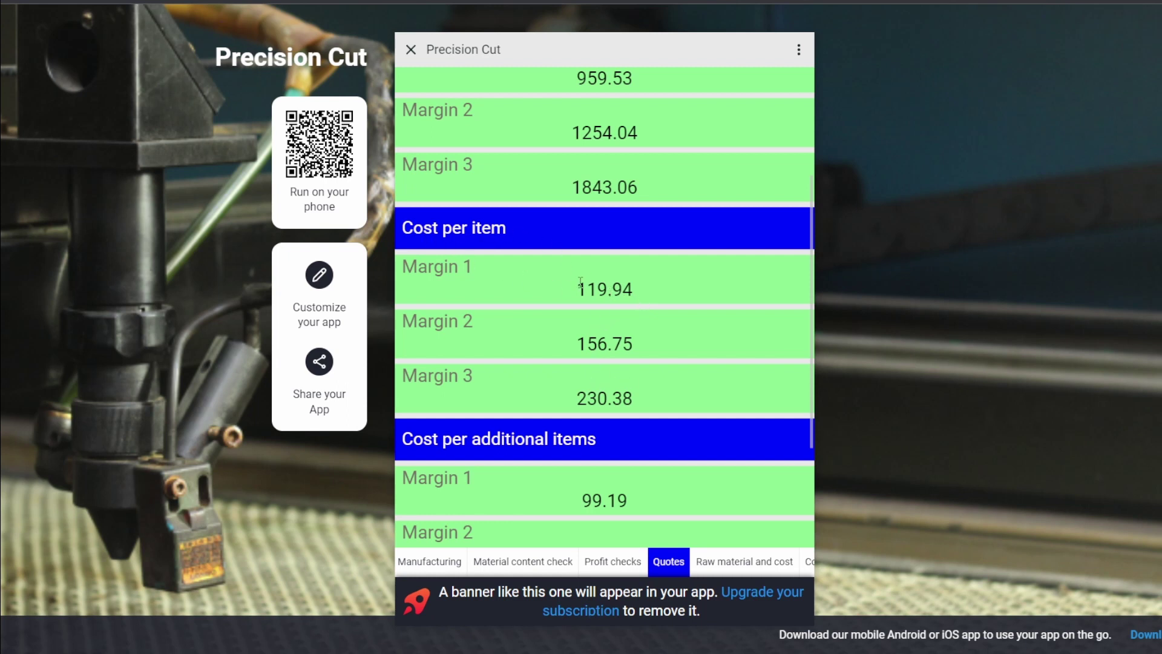
pyautogui.scroll(-3, 580, 282)
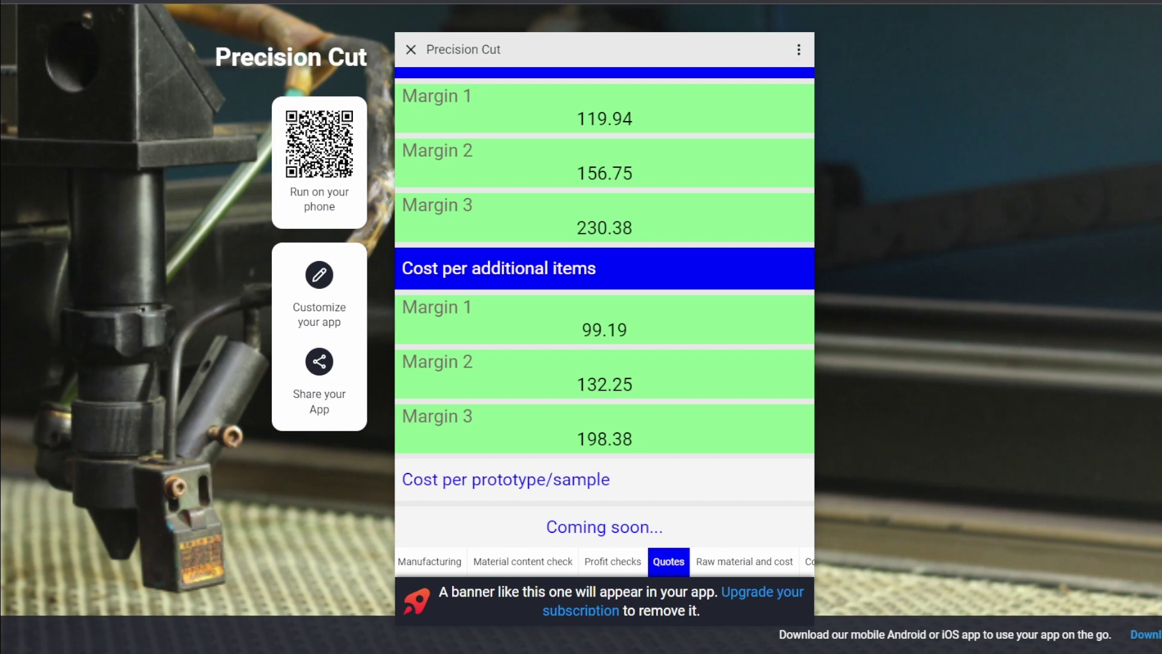
pyautogui.scroll(6, 604, 302)
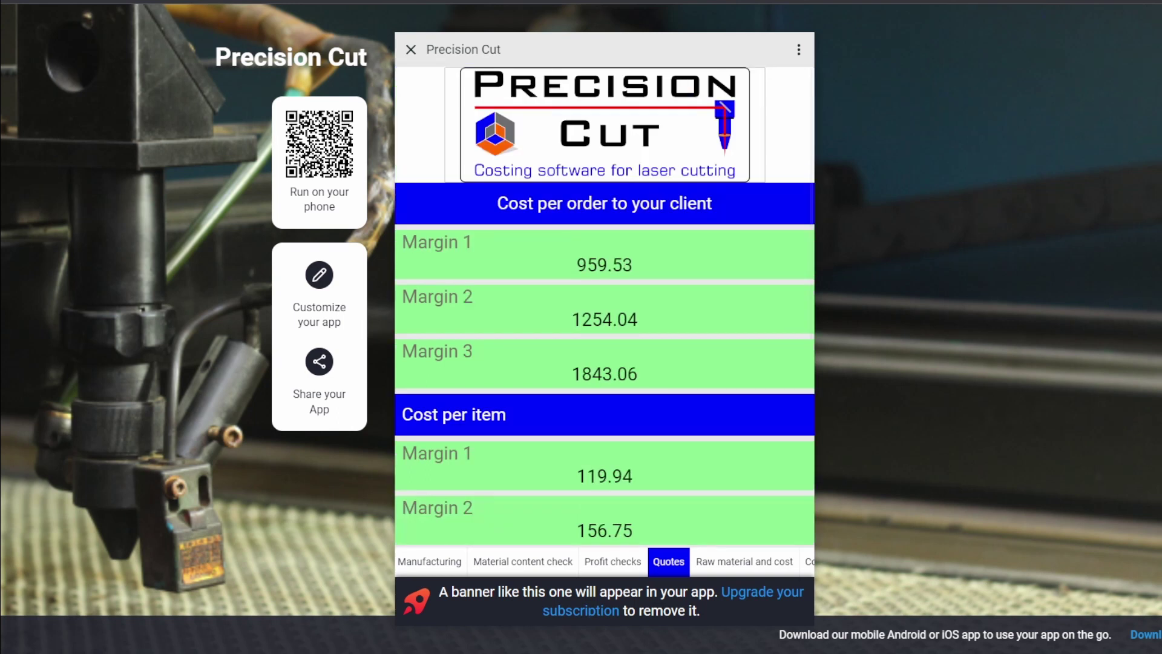